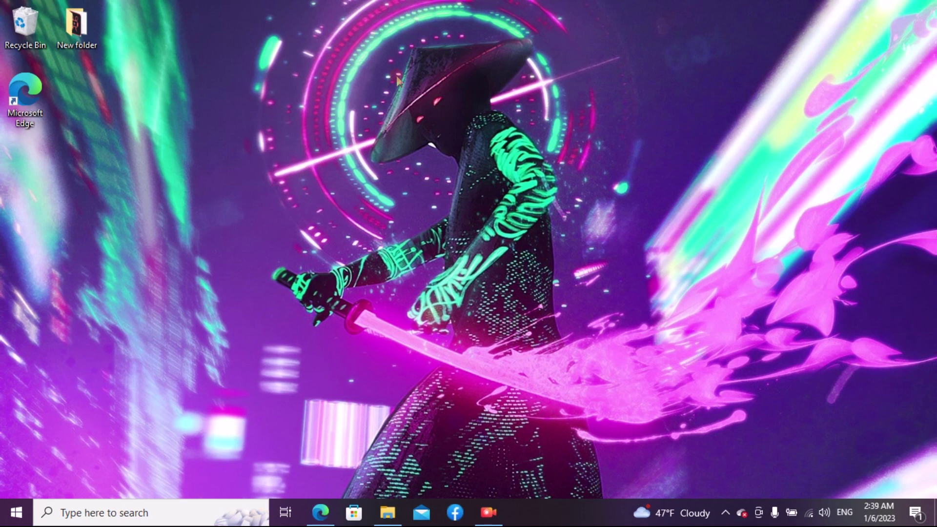
Switch to Edge, close the Softaculous page and open the theme upload form in the lookteam WordPress admin.
{"action": "left_click", "coordinate": [321, 512]}
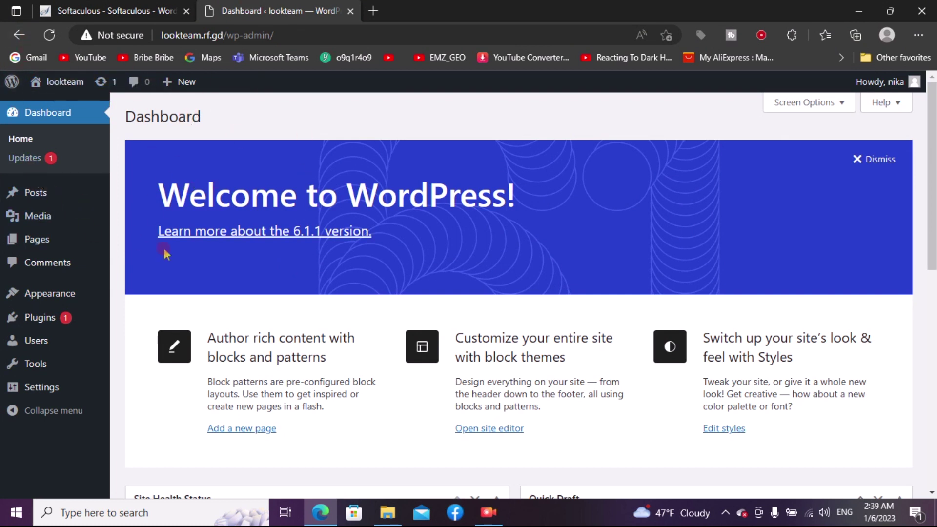
{"action": "left_click", "coordinate": [187, 9]}
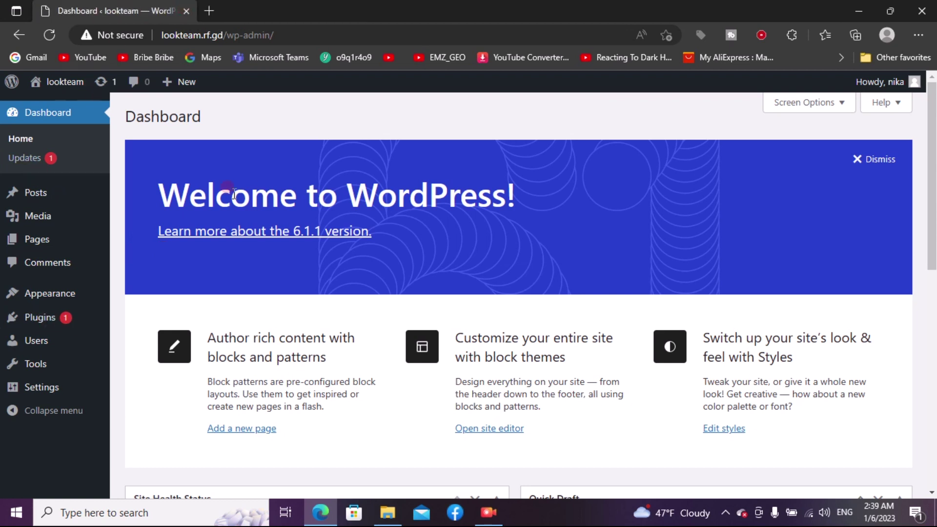
{"action": "left_click", "coordinate": [59, 294]}
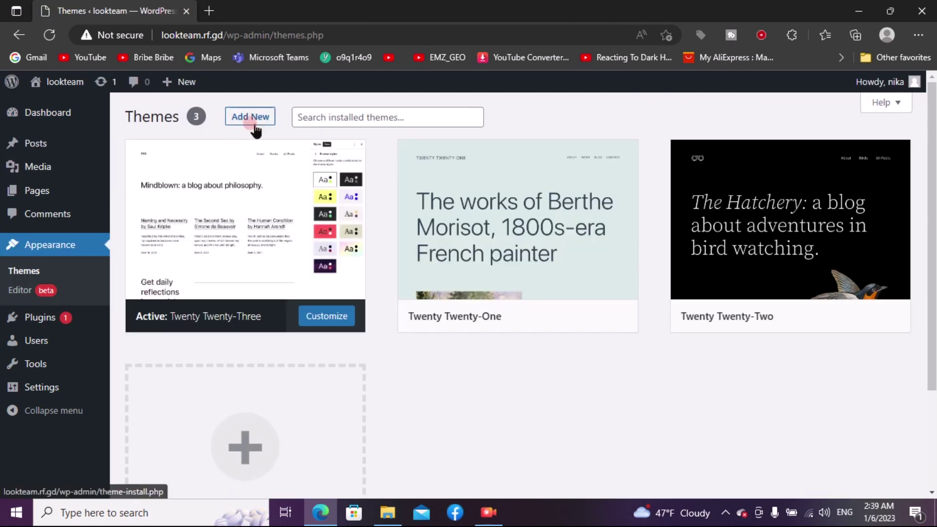
{"action": "left_click", "coordinate": [253, 122]}
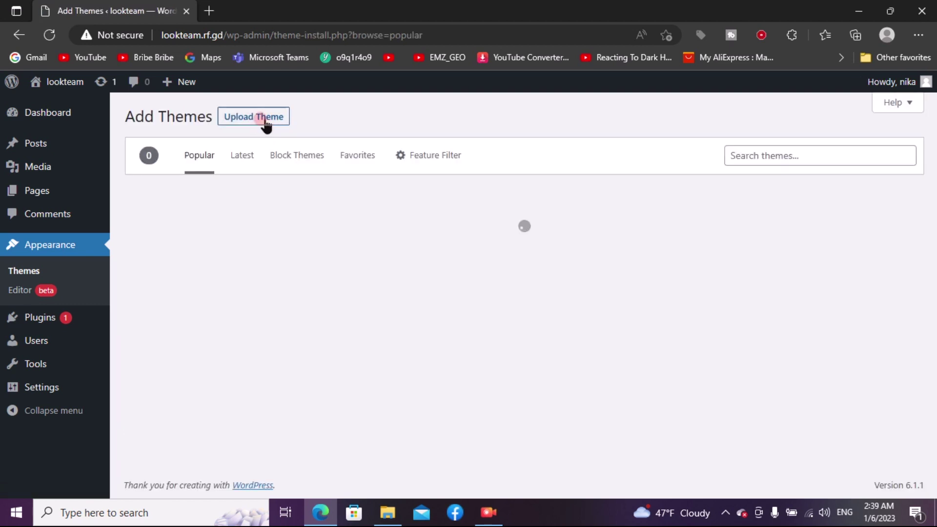
{"action": "left_click", "coordinate": [262, 120]}
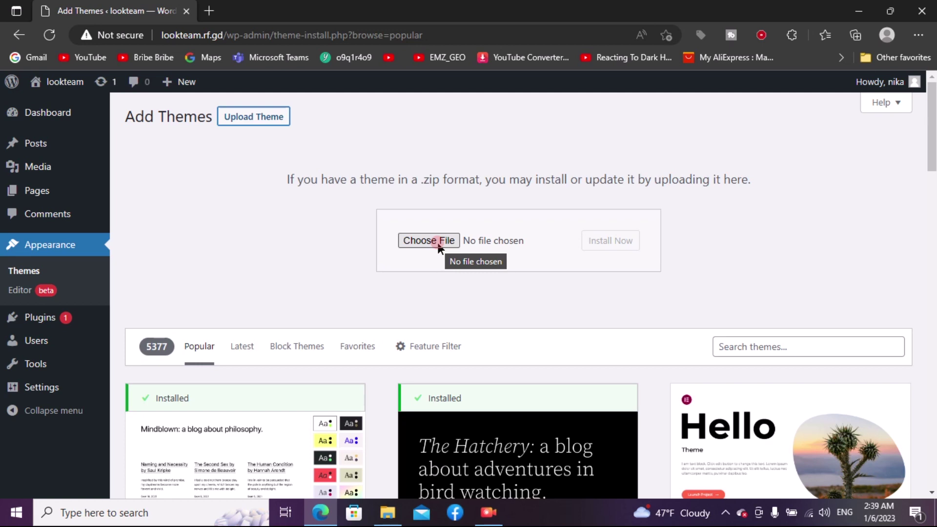
Try to drop the theme archive from the Downloads folder in File Explorer onto the upload page.
{"action": "left_click", "coordinate": [387, 513]}
{"action": "left_click", "coordinate": [444, 128]}
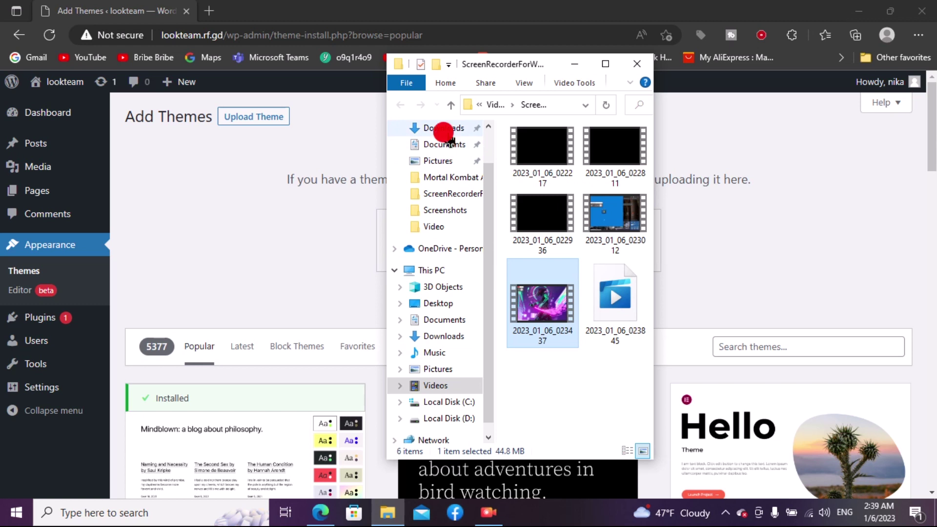
{"action": "left_click", "coordinate": [602, 197]}
{"action": "left_click_drag", "start_coordinate": [534, 179], "coordinate": [347, 259]}
Upload and install the theme from dooplay-v2.5.4-NULLED.zip and activate it.
{"action": "left_click", "coordinate": [435, 235]}
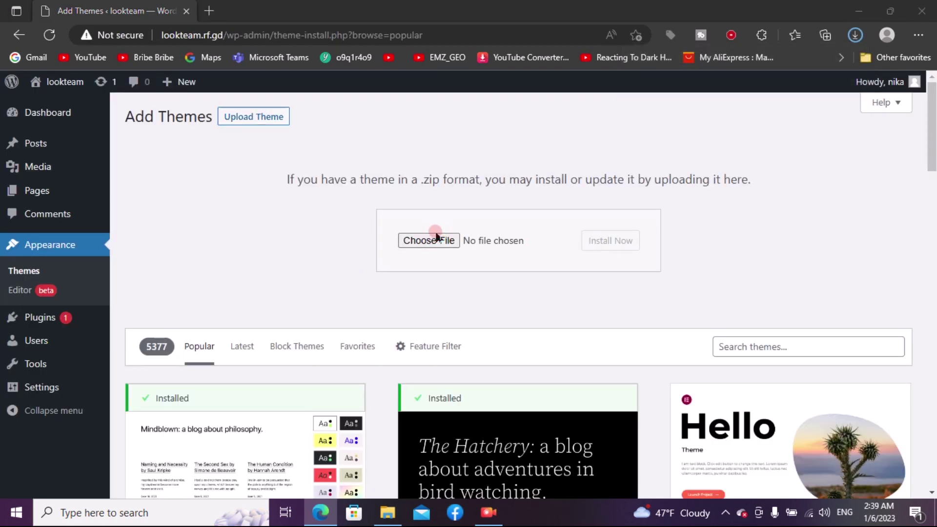
{"action": "left_click", "coordinate": [146, 137]}
{"action": "left_click", "coordinate": [341, 307]}
{"action": "left_click", "coordinate": [608, 238]}
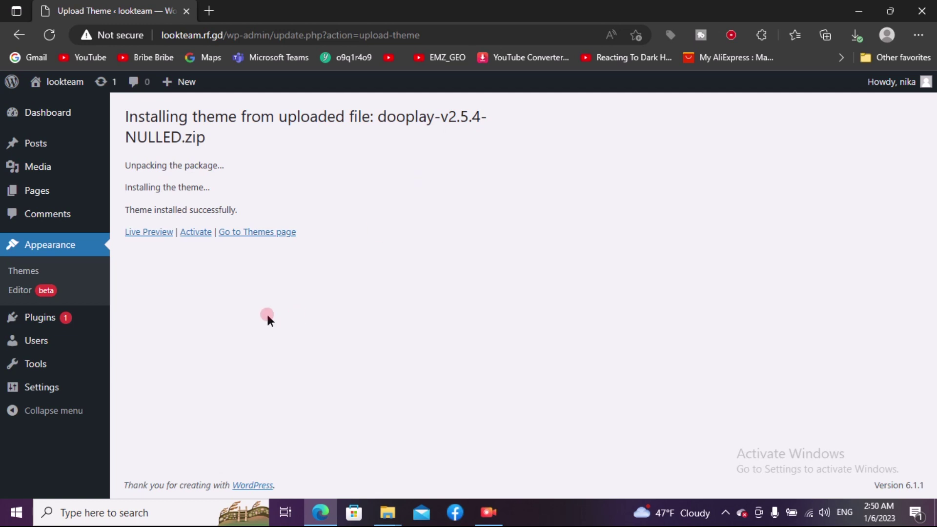
{"action": "left_click", "coordinate": [194, 233]}
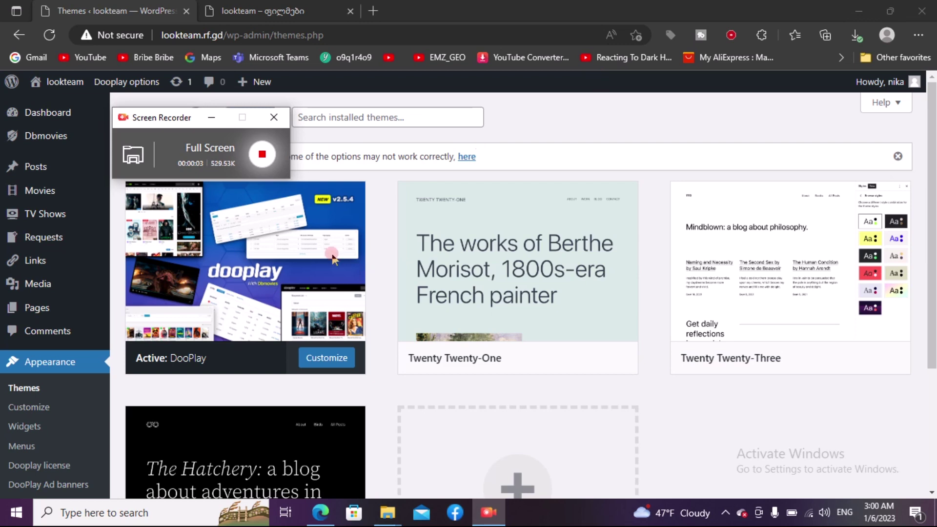
Open the Dooplay options page for the active DooPlay theme.
{"action": "mouse_move", "coordinate": [289, 276]}
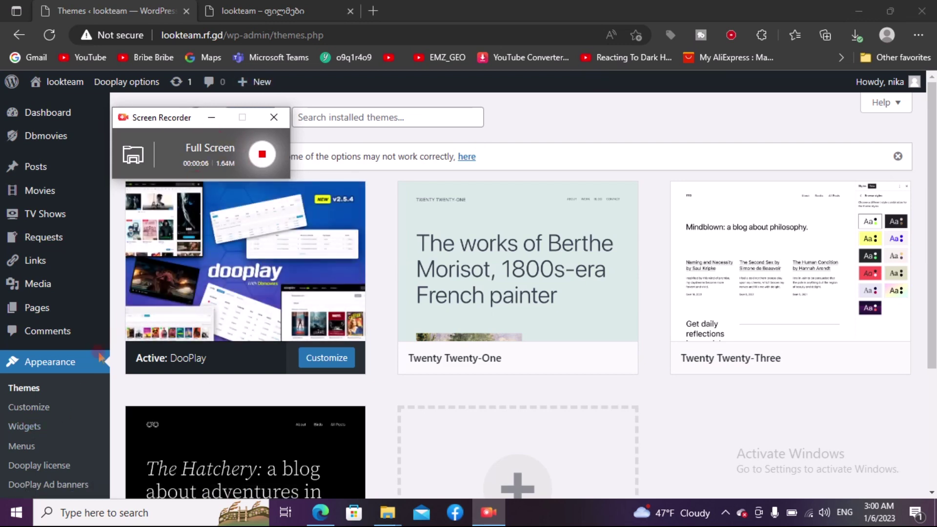
{"action": "left_click", "coordinate": [69, 364]}
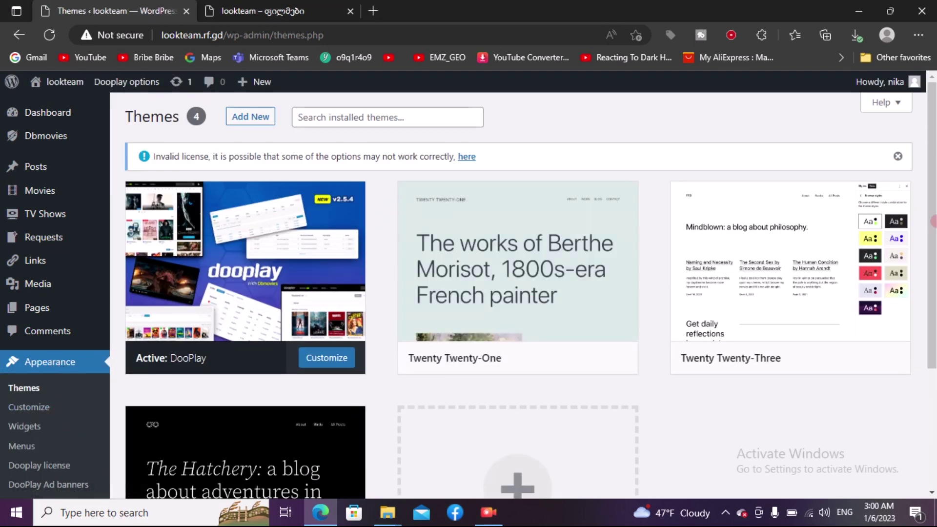
{"action": "left_click_drag", "start_coordinate": [933, 221], "coordinate": [623, 414]}
{"action": "left_click", "coordinate": [43, 336]}
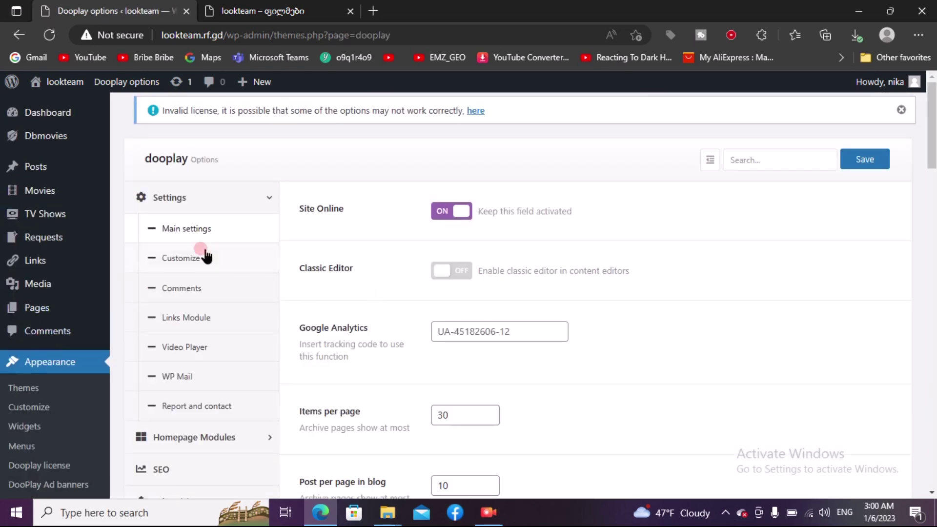
In the Customize settings, try the light color scheme and set the scheme back to the fully dark one.
{"action": "left_click", "coordinate": [194, 260]}
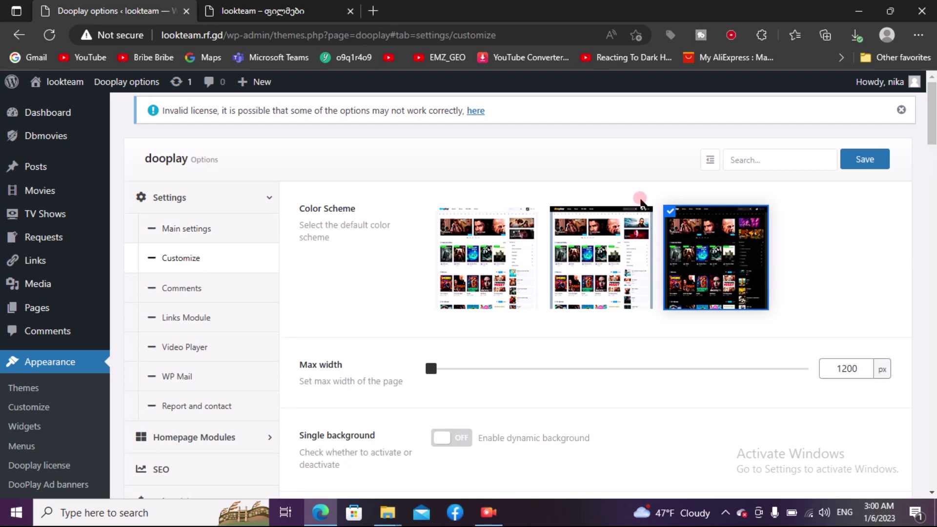
{"action": "left_click", "coordinate": [445, 242]}
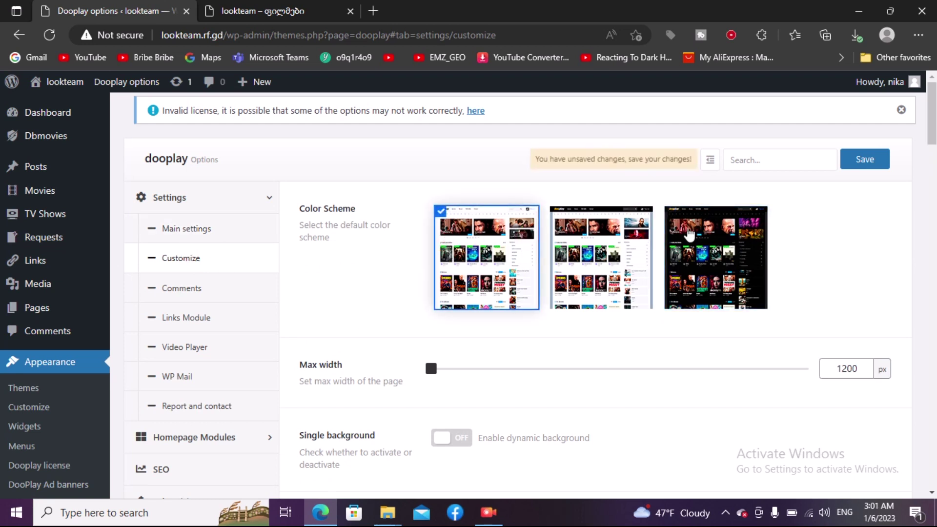
{"action": "left_click", "coordinate": [698, 262]}
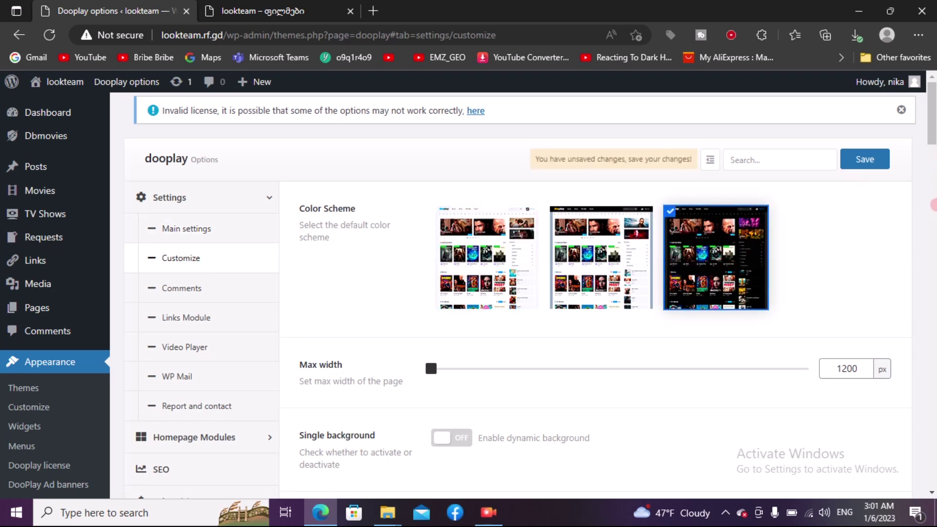
Set the Background container color to black, #000000.
{"action": "scroll", "coordinate": [933, 205], "scroll_direction": "down", "scroll_amount": 8}
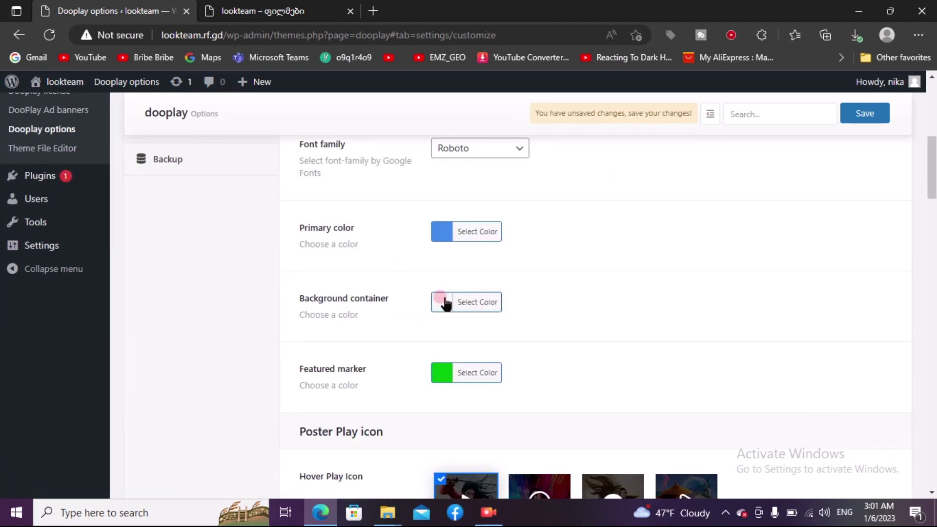
{"action": "left_click", "coordinate": [470, 302]}
{"action": "left_click", "coordinate": [553, 460]}
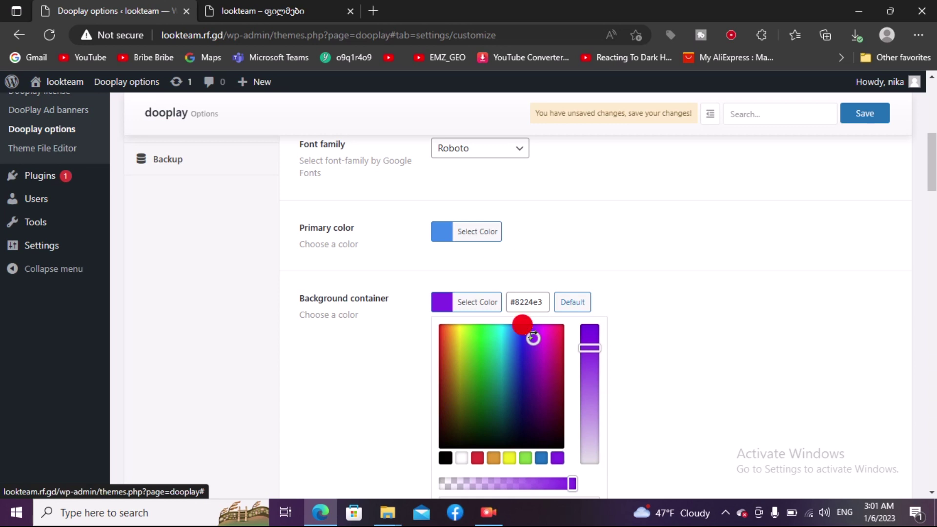
{"action": "left_click", "coordinate": [445, 458]}
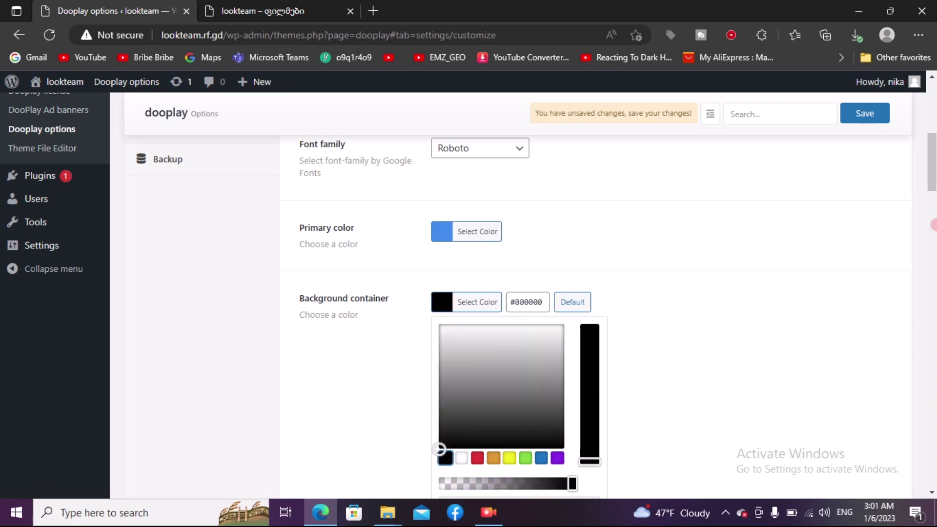
Try out the TOP IMDb and TV Show > Episode modules as enabled and place TV Show > Episode above Blog entries among the disabled modules.
{"action": "scroll", "coordinate": [933, 225], "scroll_direction": "down", "scroll_amount": 10}
{"action": "scroll", "coordinate": [932, 218], "scroll_direction": "up", "scroll_amount": 4}
{"action": "mouse_move", "coordinate": [932, 218]}
{"action": "left_mouse_down"}
{"action": "mouse_move", "coordinate": [932, 208]}
{"action": "mouse_move", "coordinate": [932, 366]}
{"action": "mouse_move", "coordinate": [933, 316]}
{"action": "left_mouse_up"}
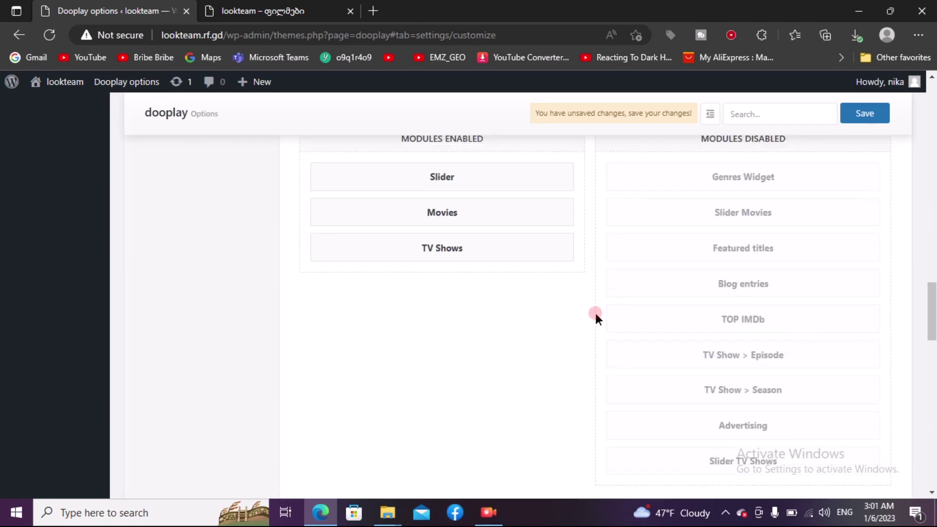
{"action": "left_click_drag", "start_coordinate": [711, 317], "coordinate": [369, 335]}
{"action": "left_click_drag", "start_coordinate": [704, 352], "coordinate": [427, 307]}
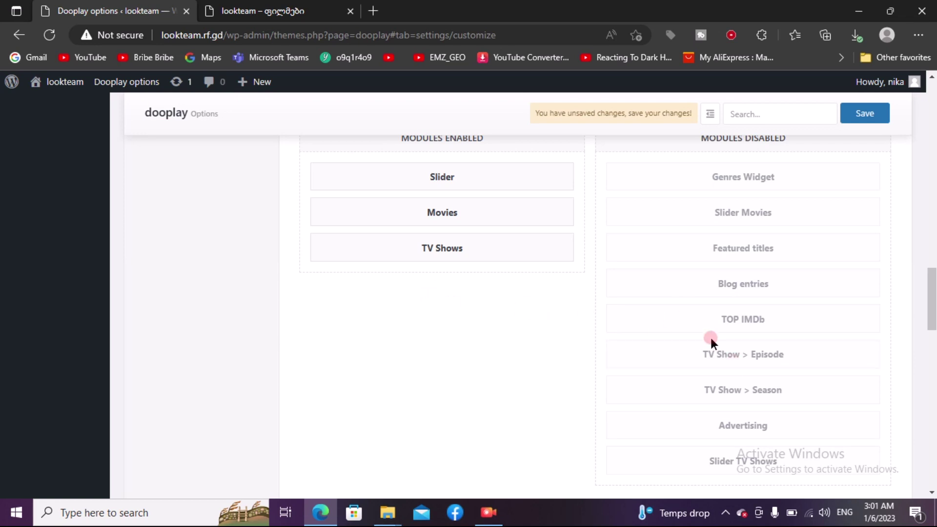
{"action": "left_click_drag", "start_coordinate": [724, 359], "coordinate": [762, 306]}
{"action": "left_click", "coordinate": [469, 181]}
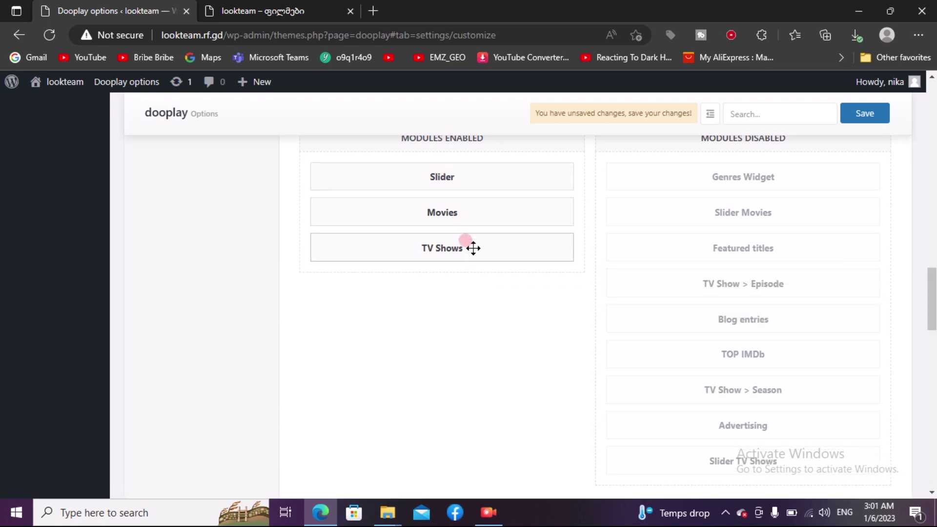
Check the module titles of the Movies and TV Shows modules in the Homepage Modules settings.
{"action": "left_click_drag", "start_coordinate": [932, 283], "coordinate": [933, 195]}
{"action": "scroll", "coordinate": [616, 128], "scroll_direction": "up", "scroll_amount": 10}
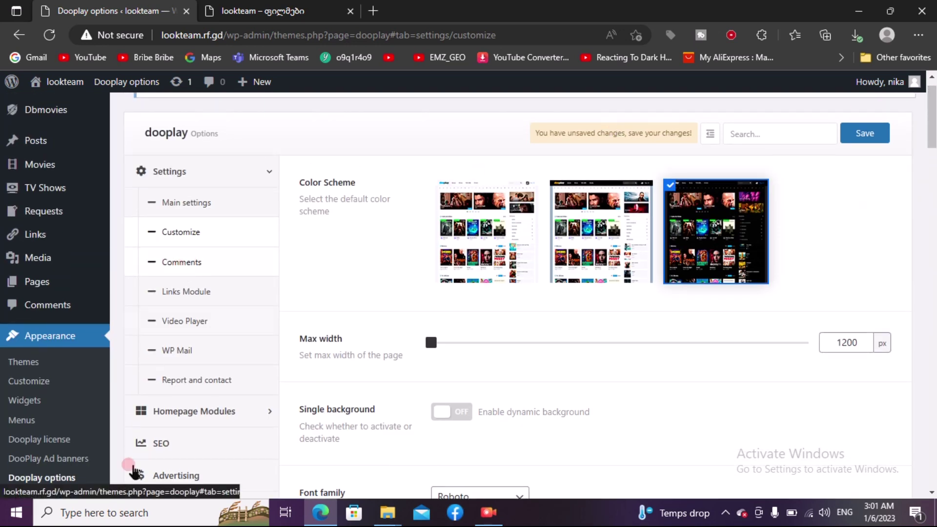
{"action": "left_click", "coordinate": [228, 414]}
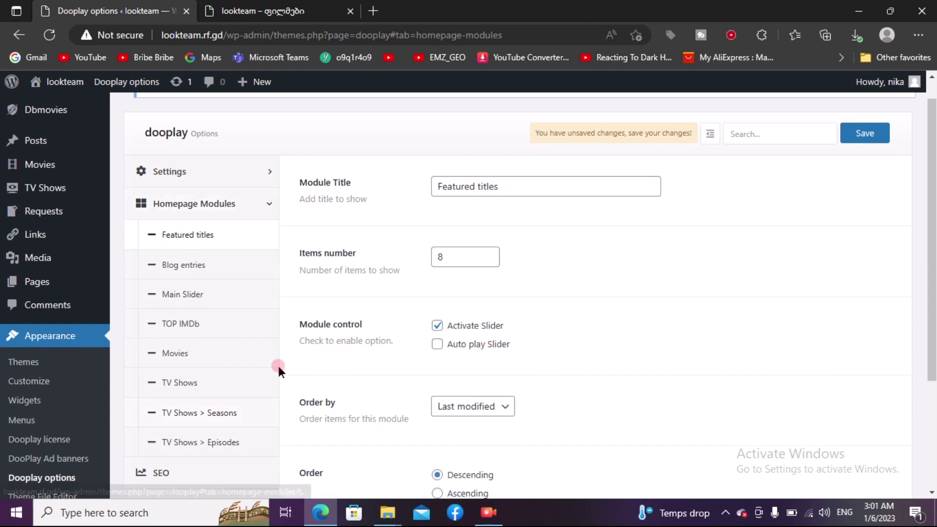
{"action": "left_click", "coordinate": [184, 359]}
{"action": "left_click", "coordinate": [520, 189]}
{"action": "double_click", "coordinate": [521, 188]}
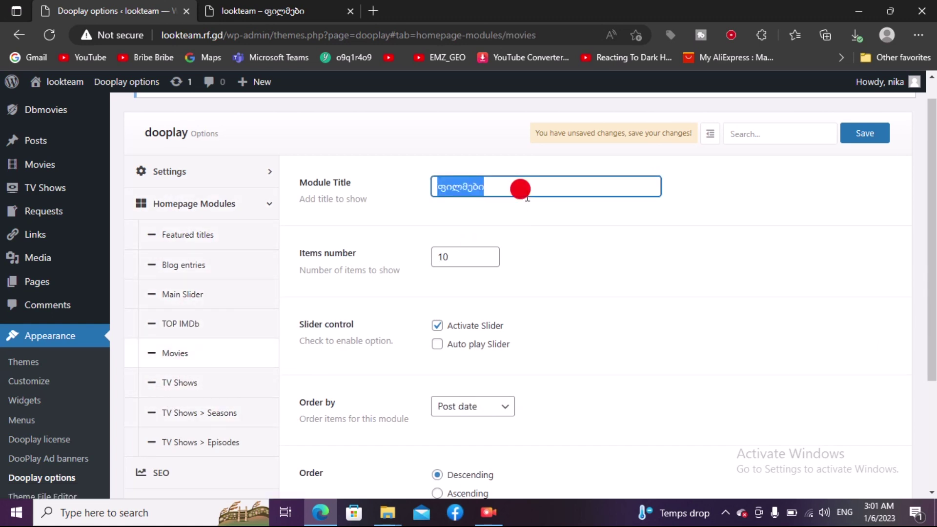
{"action": "left_click", "coordinate": [209, 387]}
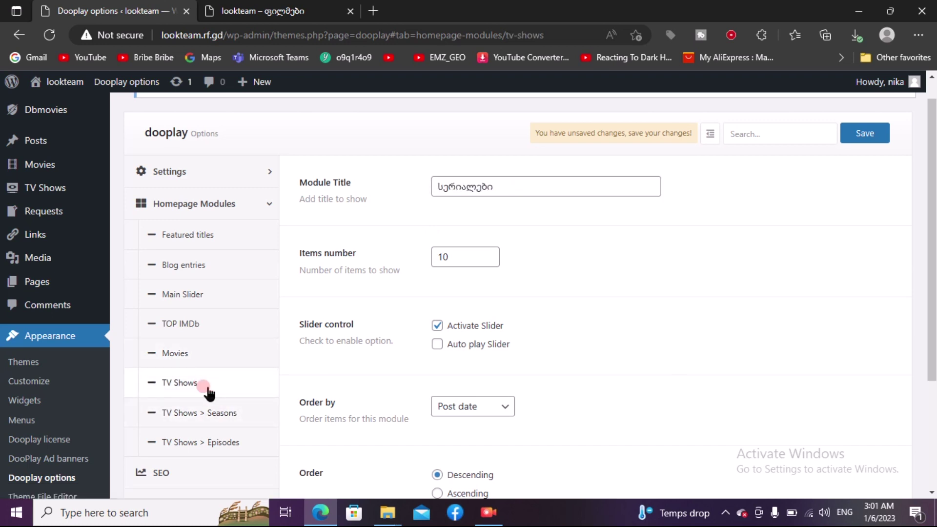
{"action": "double_click", "coordinate": [510, 184]}
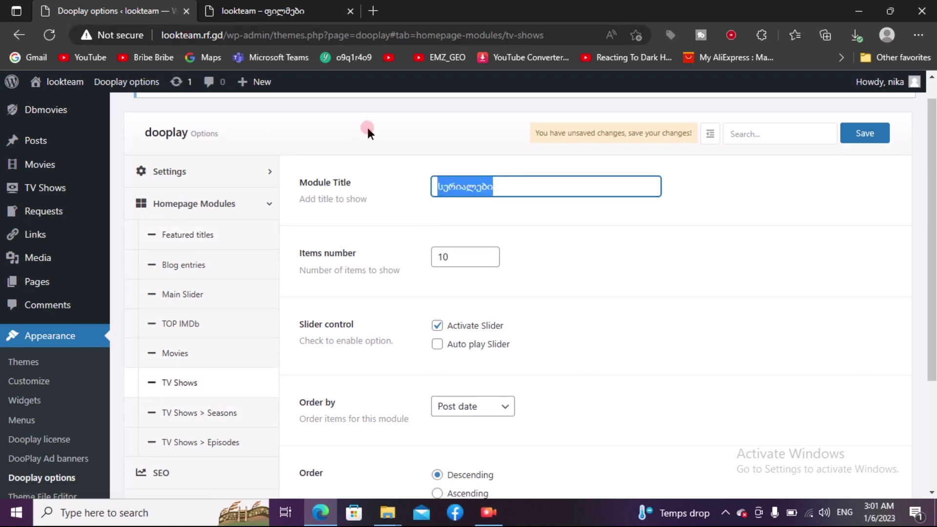
Save the Dooplay options and reload the lookteam homepage to check the changes.
{"action": "left_click", "coordinate": [864, 134]}
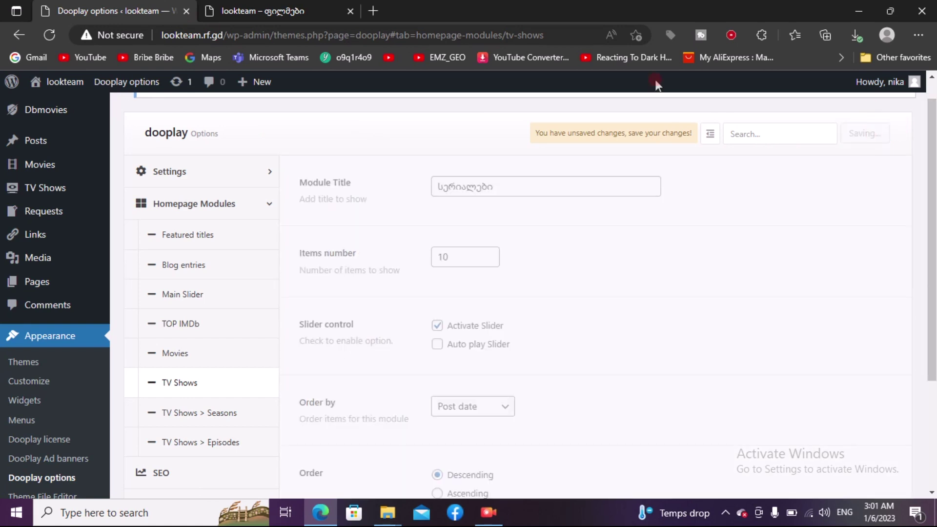
{"action": "left_click", "coordinate": [281, 6]}
{"action": "left_click", "coordinate": [48, 35]}
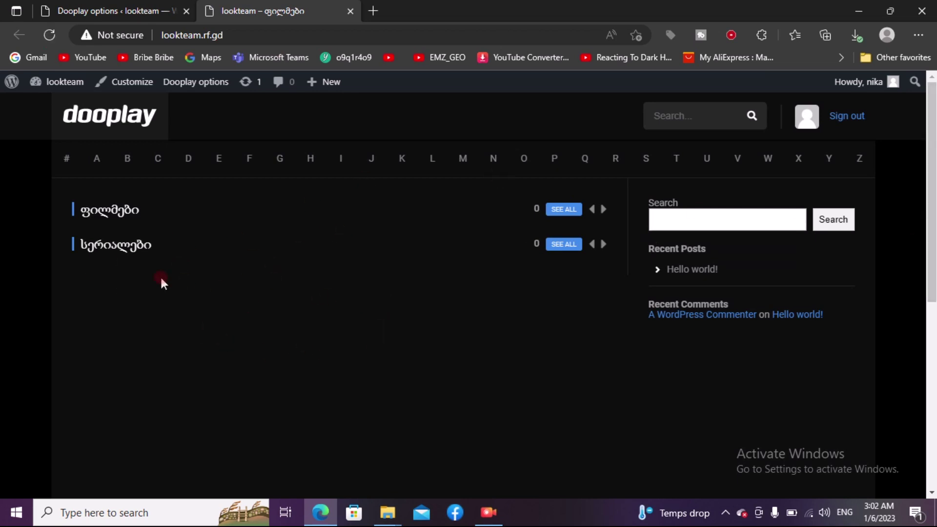
{"action": "left_click", "coordinate": [50, 35]}
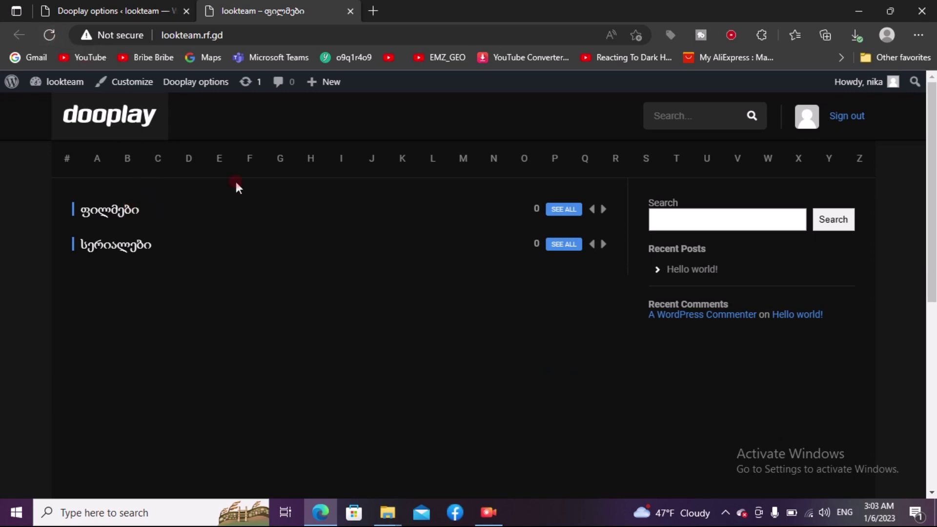
{"action": "left_click", "coordinate": [147, 4]}
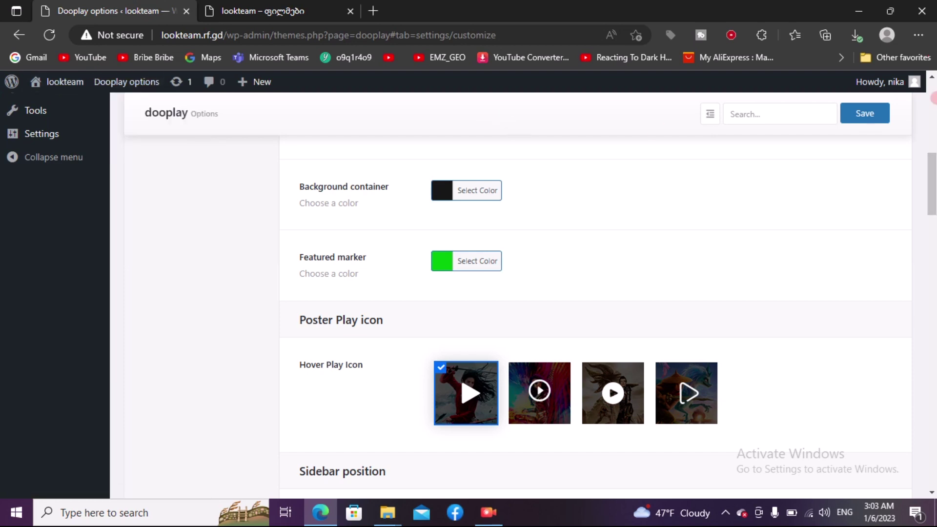
{"action": "scroll", "coordinate": [932, 173], "scroll_direction": "up", "scroll_amount": 6}
{"action": "scroll", "coordinate": [368, 198], "scroll_direction": "up", "scroll_amount": 4}
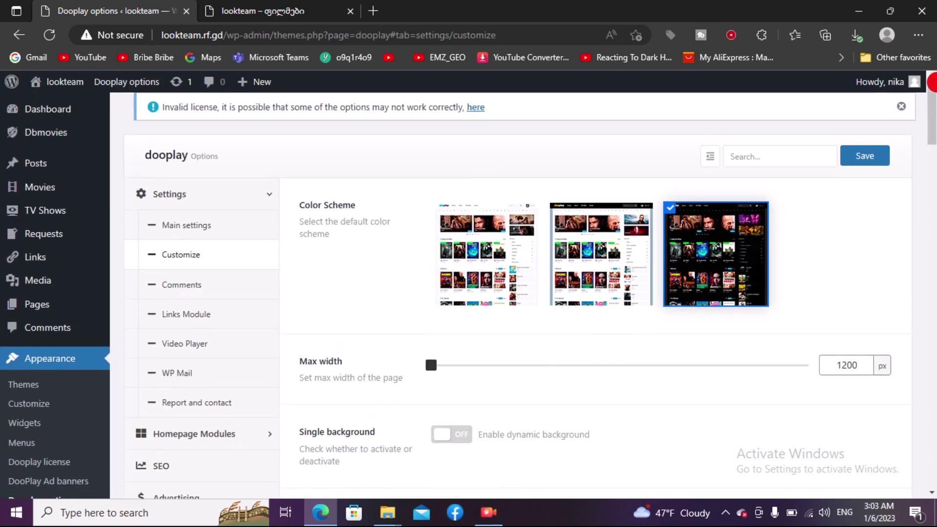
{"action": "left_click", "coordinate": [39, 286]}
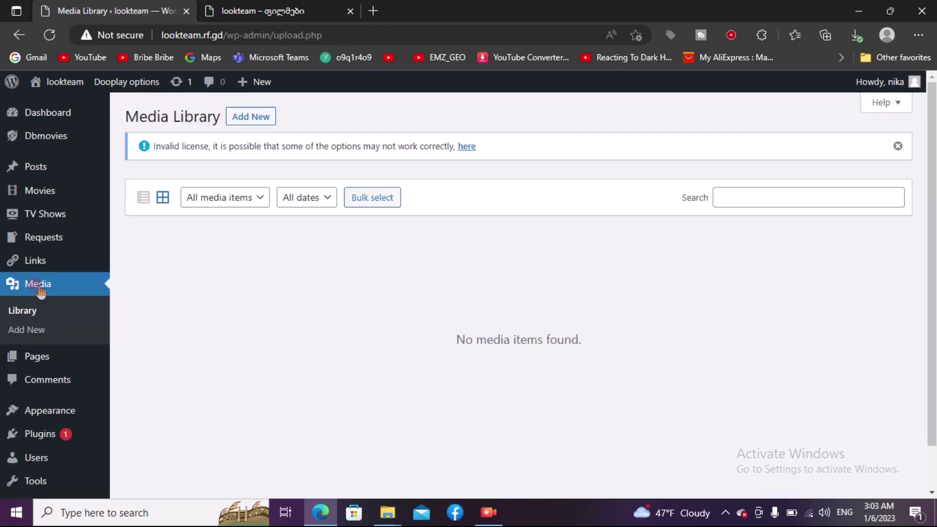
{"action": "left_click", "coordinate": [256, 118]}
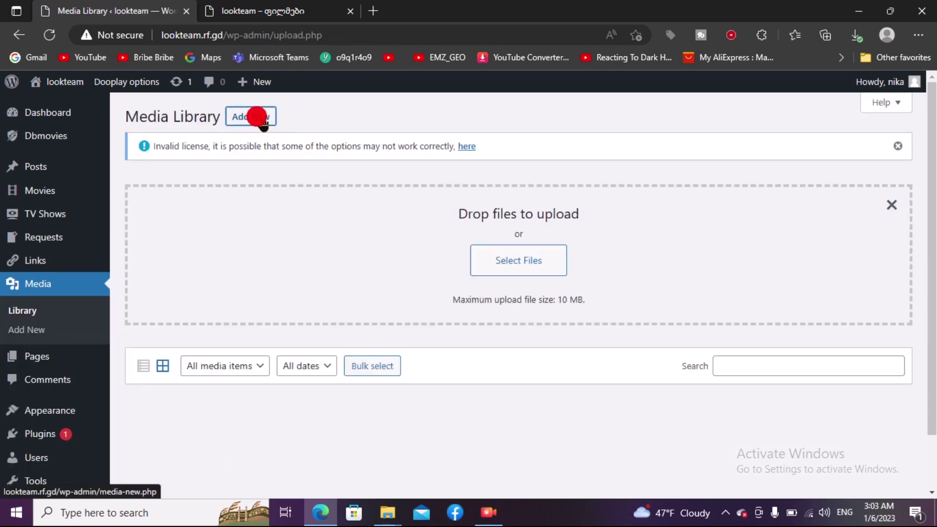
{"action": "left_click", "coordinate": [539, 252]}
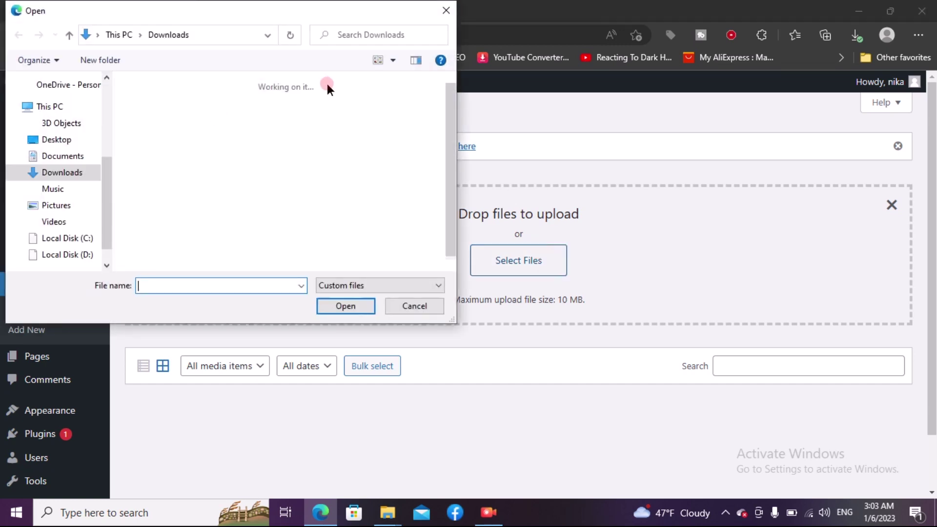
{"action": "left_click_drag", "start_coordinate": [454, 135], "coordinate": [451, 231]}
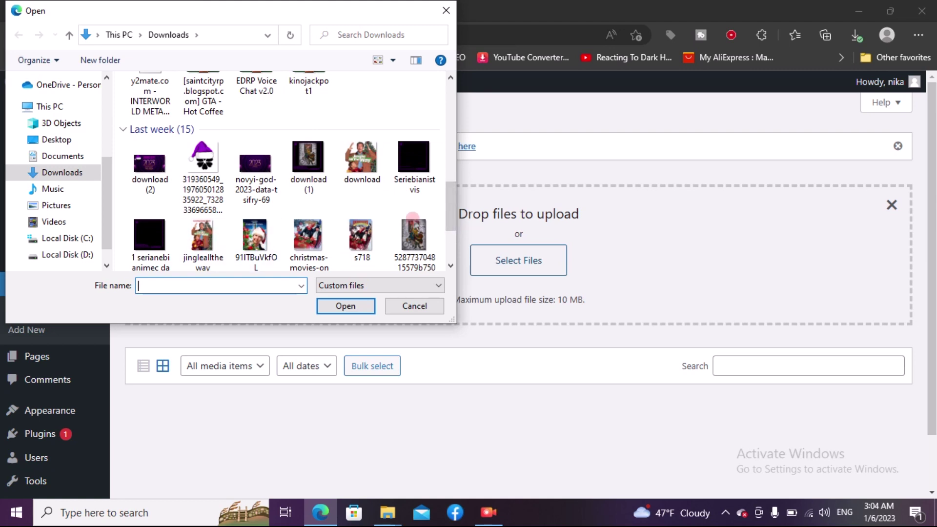
{"action": "left_click", "coordinate": [412, 225]}
{"action": "left_click", "coordinate": [356, 303]}
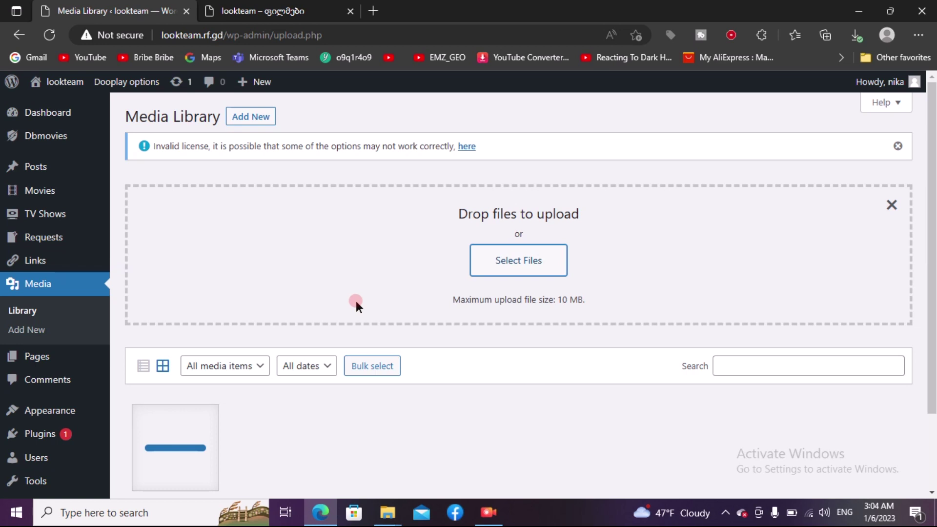
Copy the file URL of the uploaded image from its attachment details and close the details.
{"action": "left_click", "coordinate": [179, 460]}
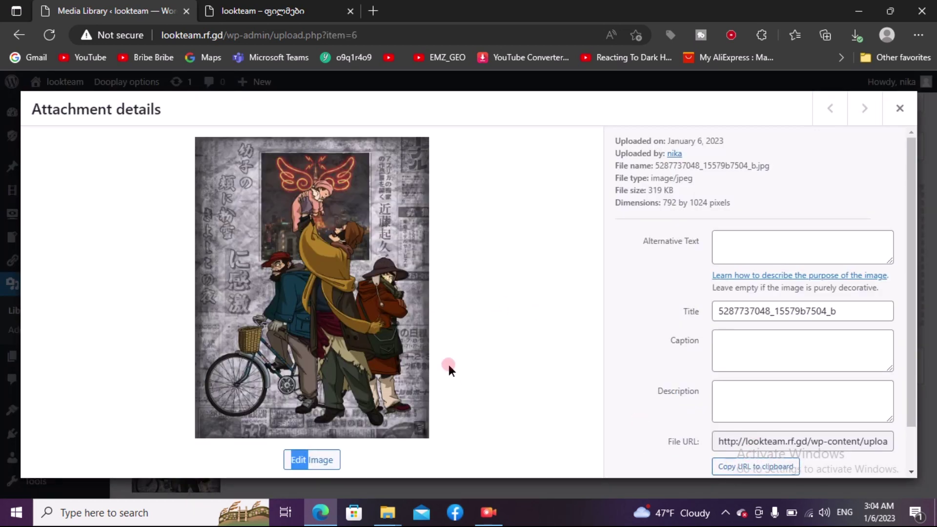
{"action": "double_click", "coordinate": [744, 442]}
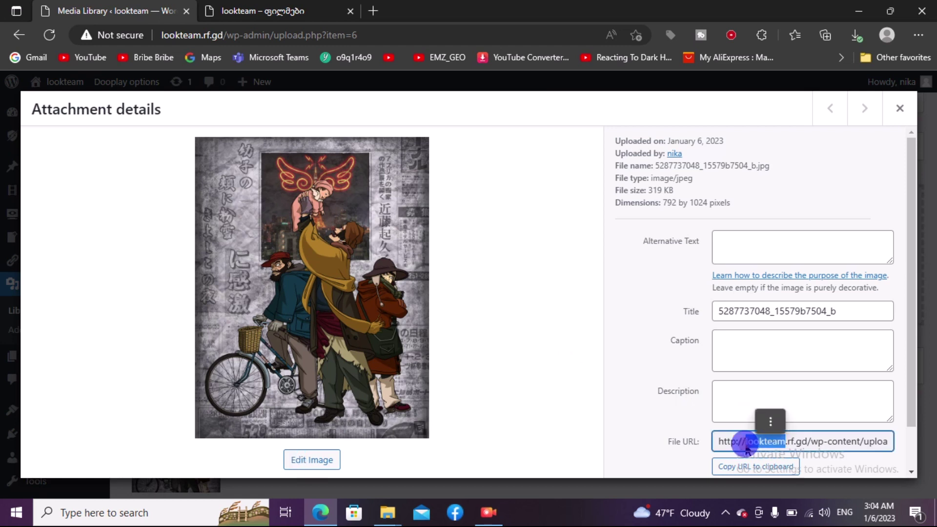
{"action": "triple_click", "coordinate": [746, 442]}
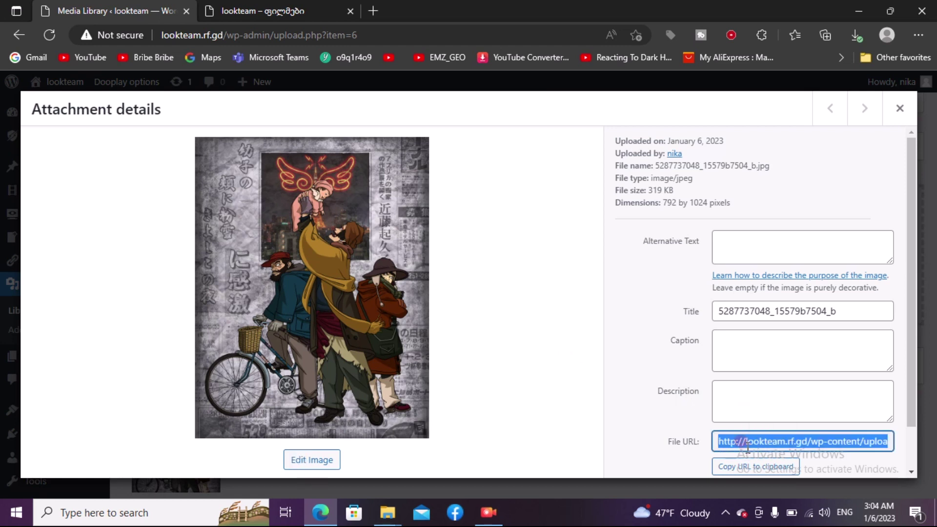
{"action": "left_click", "coordinate": [900, 108]}
Start a new movie post in the site's Movies section.
{"action": "mouse_move", "coordinate": [36, 195]}
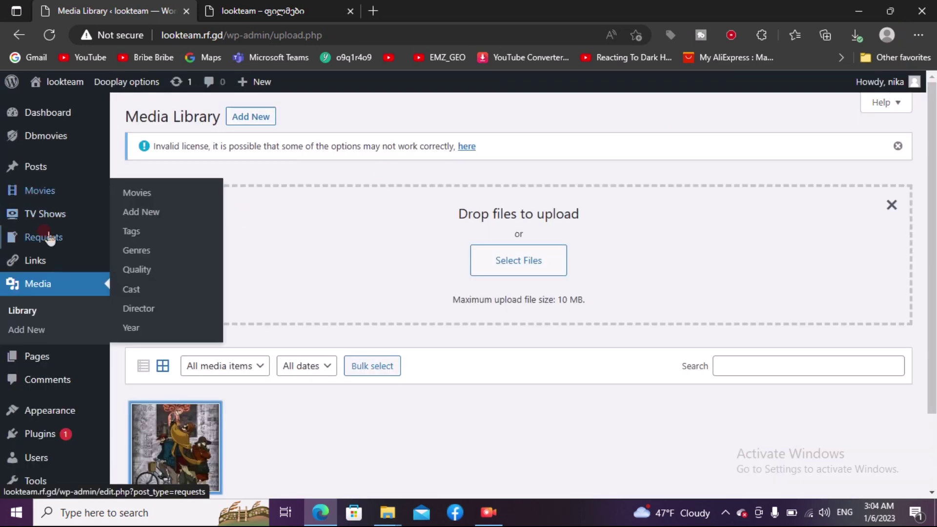
{"action": "mouse_move", "coordinate": [50, 221]}
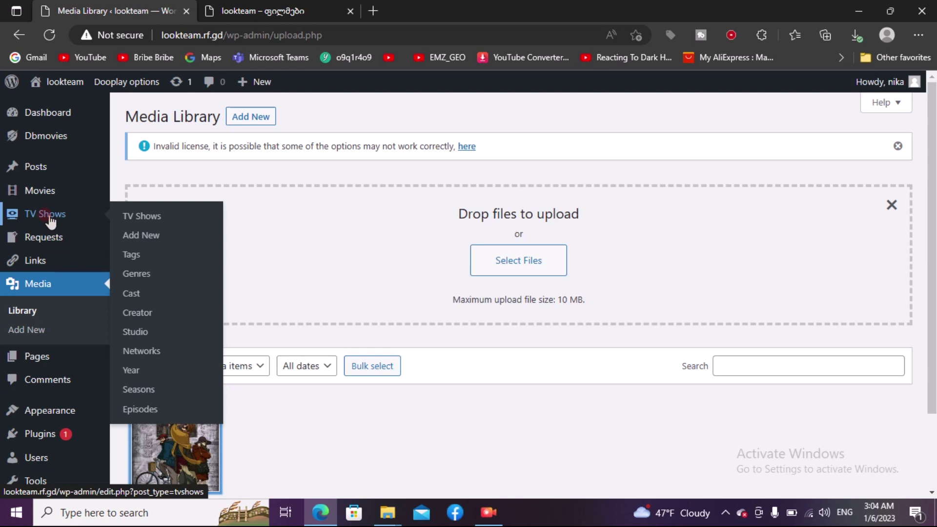
{"action": "left_click", "coordinate": [47, 200]}
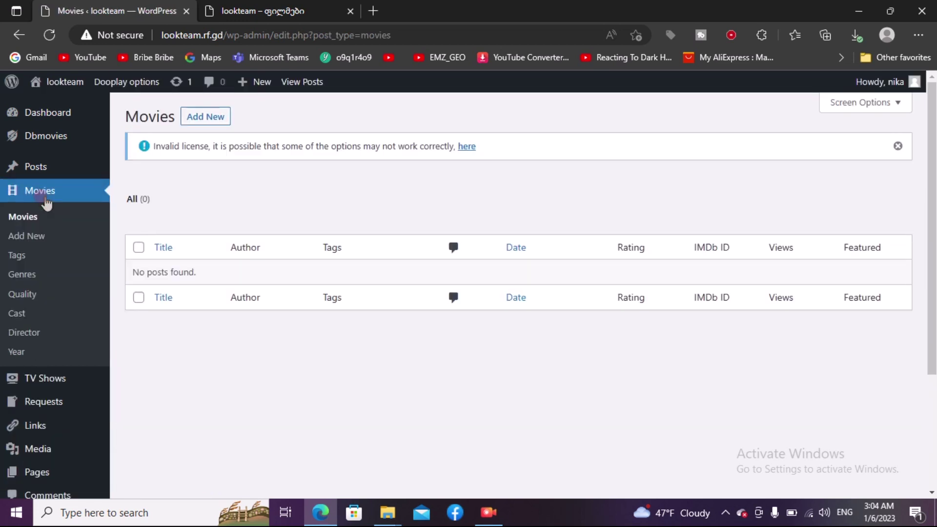
{"action": "left_click", "coordinate": [219, 119]}
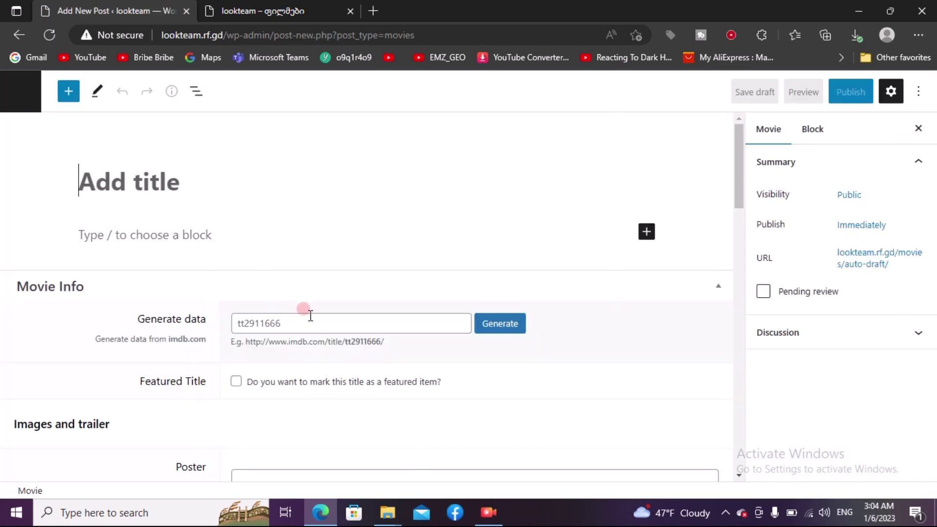
Title the new movie "ერთხელ ტოკიოში", using the Georgian keyboard layout.
{"action": "left_click", "coordinate": [132, 187]}
{"action": "key", "text": "super+space"}
{"action": "key", "text": "super+space"}
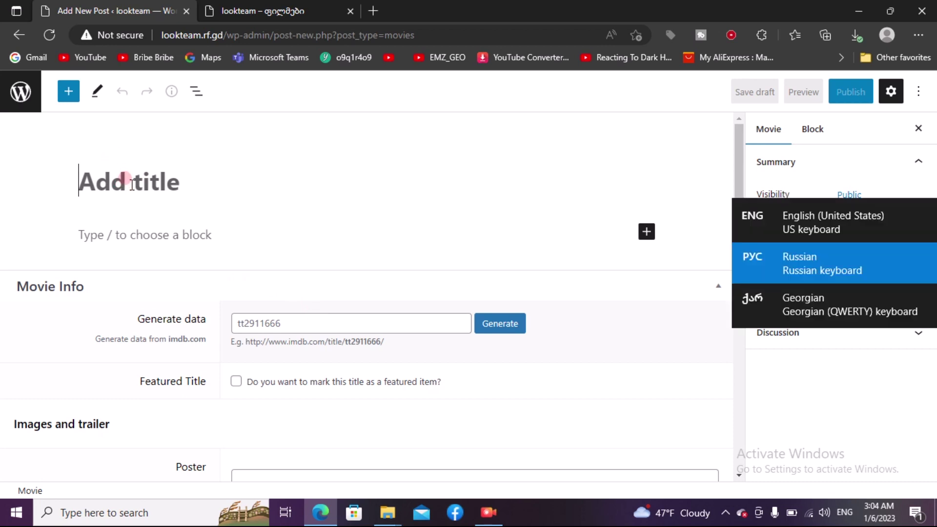
{"action": "type", "text": "ურთ"}
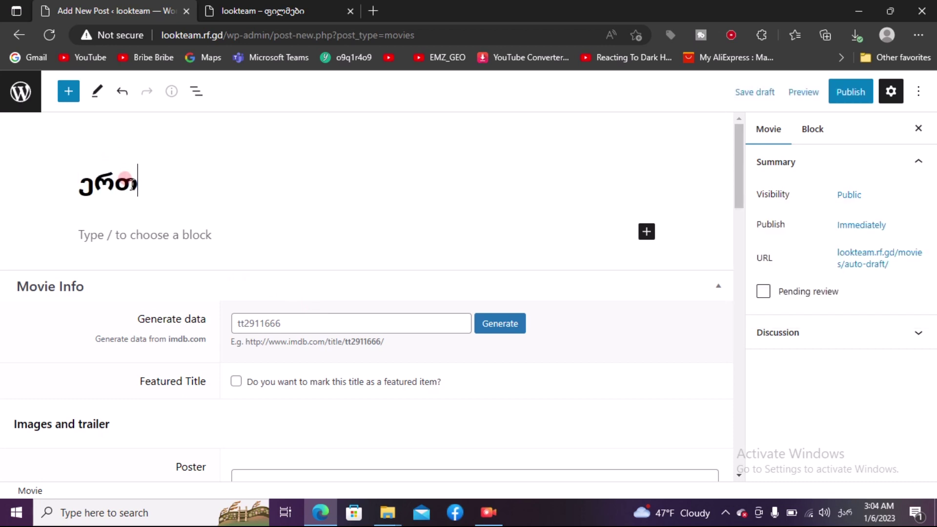
{"action": "type", "text": "ხეკლ"}
{"action": "key", "text": "BackSpace"}
{"action": "key", "text": "BackSpace"}
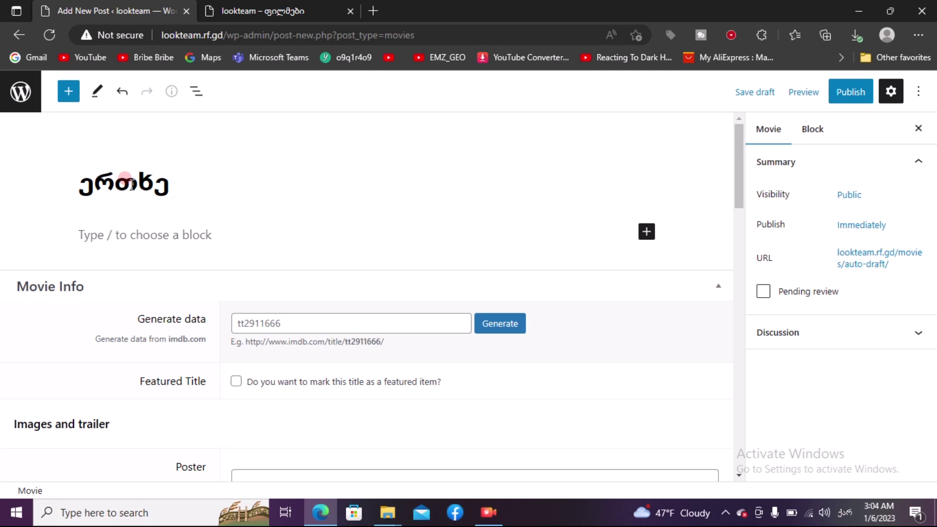
{"action": "type", "text": "ლ ტო"}
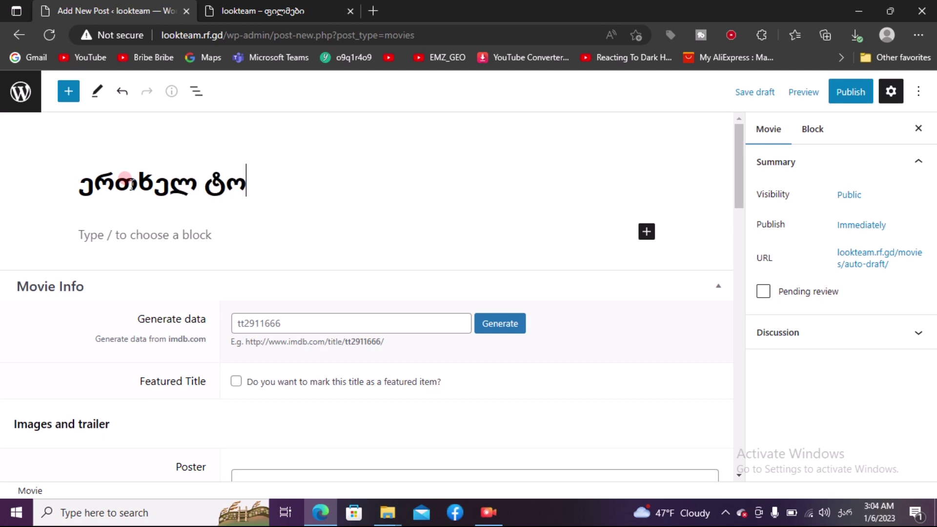
{"action": "type", "text": "კიოში"}
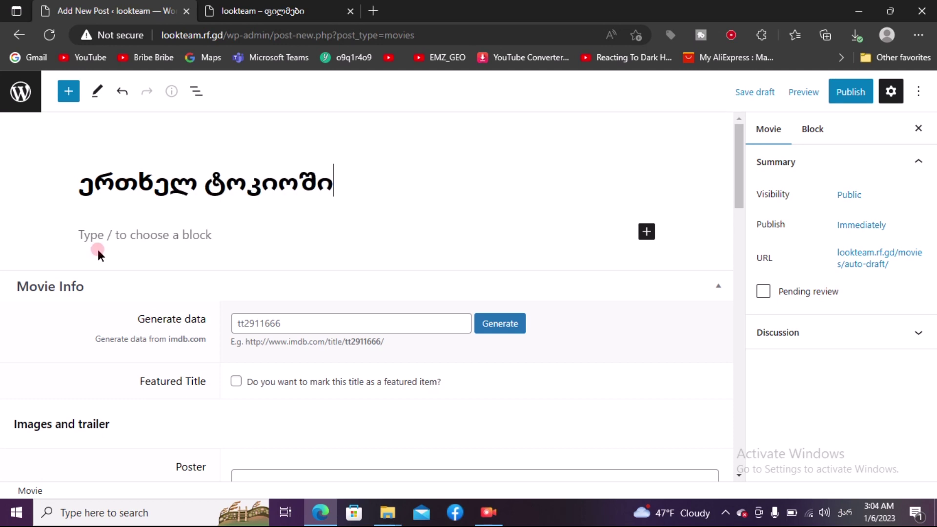
Add a body paragraph reading "ერთხელ ტოკიოში" below the movie title.
{"action": "left_click", "coordinate": [147, 242]}
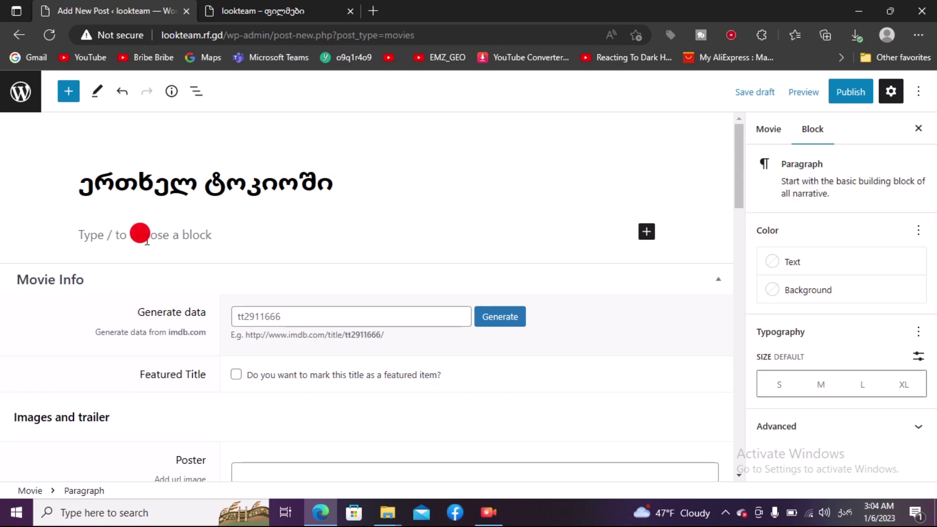
{"action": "type", "text": "ერთ"}
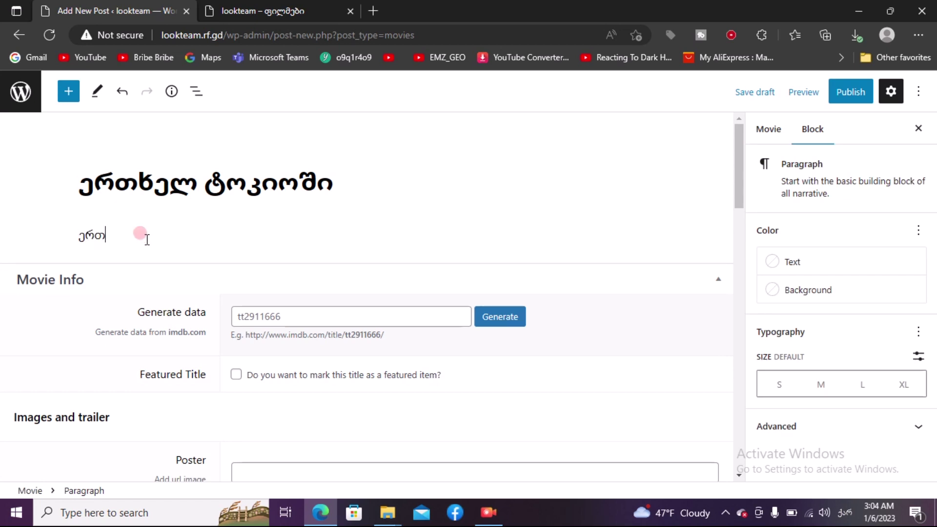
{"action": "type", "text": "ხელ ტოკიოში"}
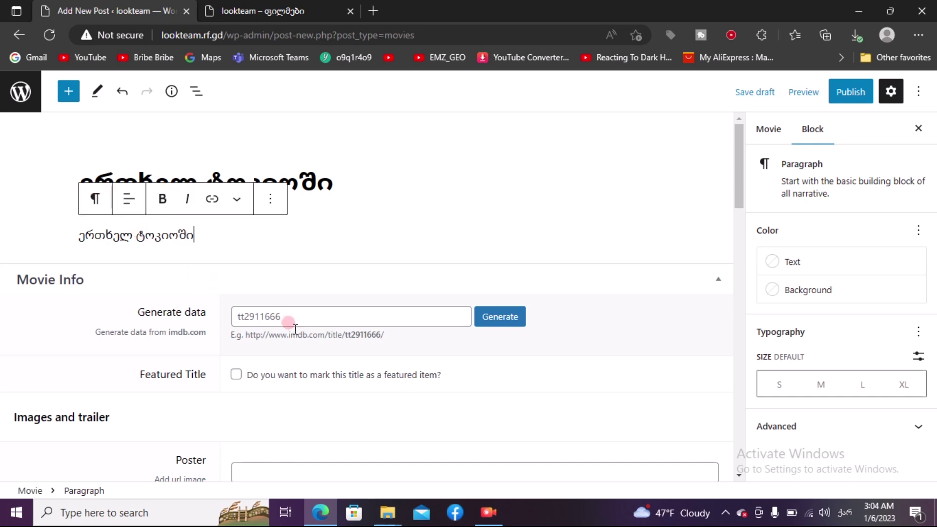
Paste the copied image URL as both the Poster and the Main Backdrop of the movie.
{"action": "left_click", "coordinate": [295, 314]}
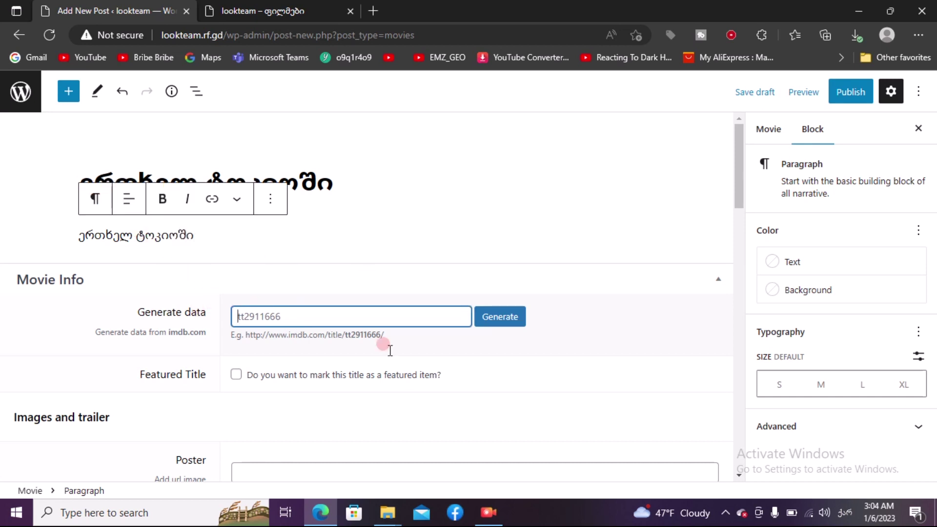
{"action": "left_click_drag", "start_coordinate": [738, 188], "coordinate": [739, 247]}
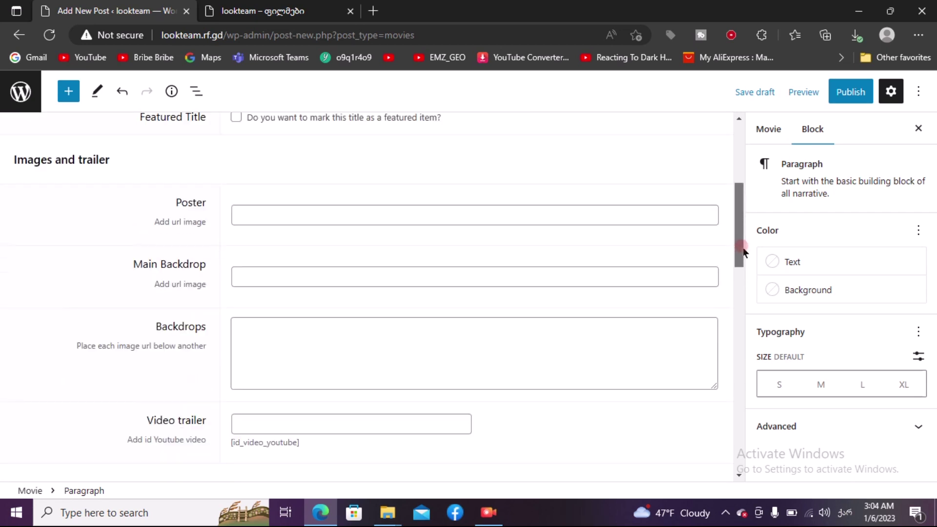
{"action": "left_click", "coordinate": [326, 210]}
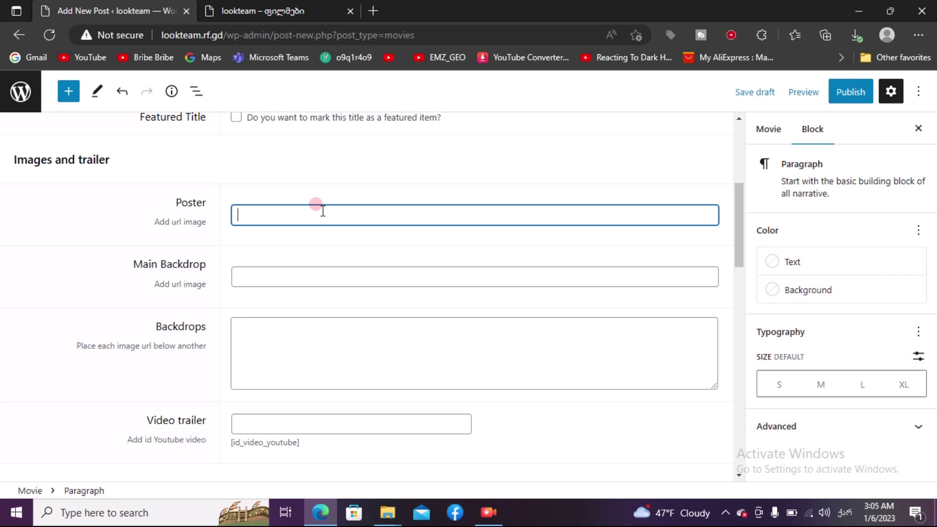
{"action": "key", "text": "ctrl+v"}
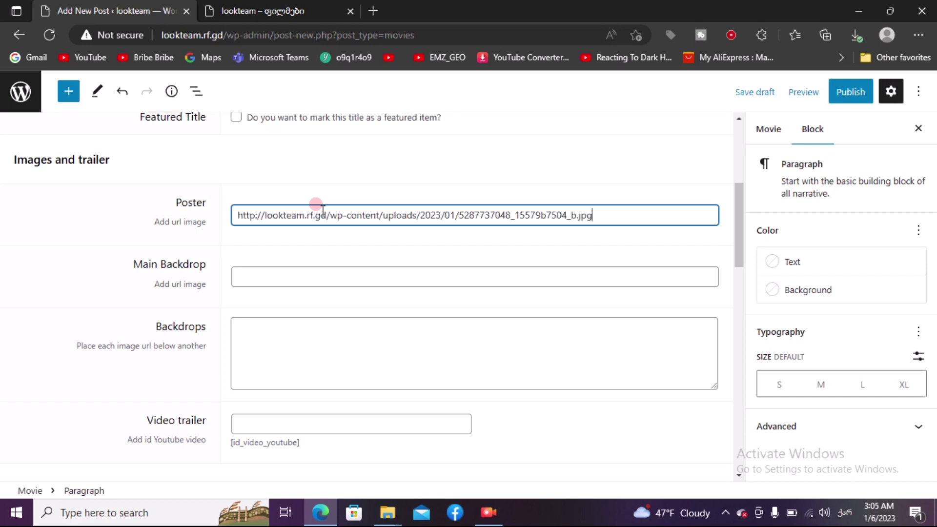
{"action": "left_click", "coordinate": [269, 276]}
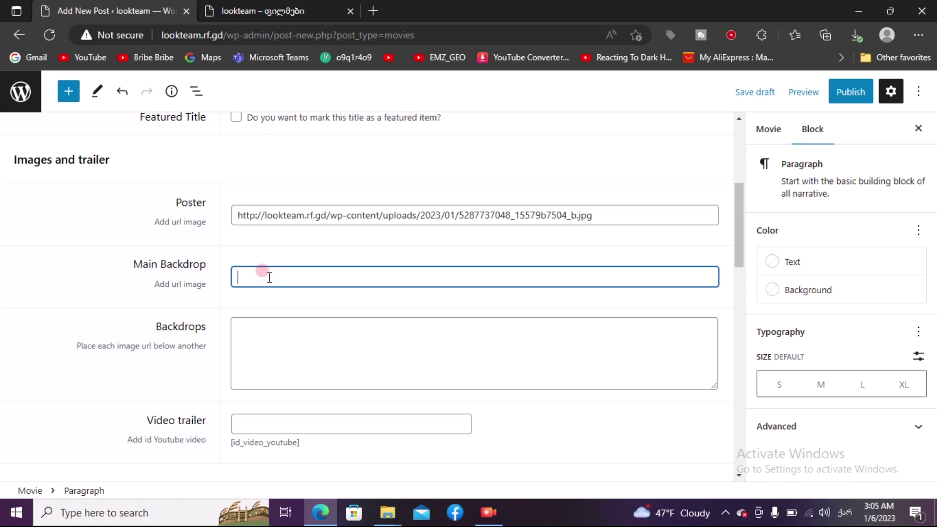
{"action": "key", "text": "ctrl+v"}
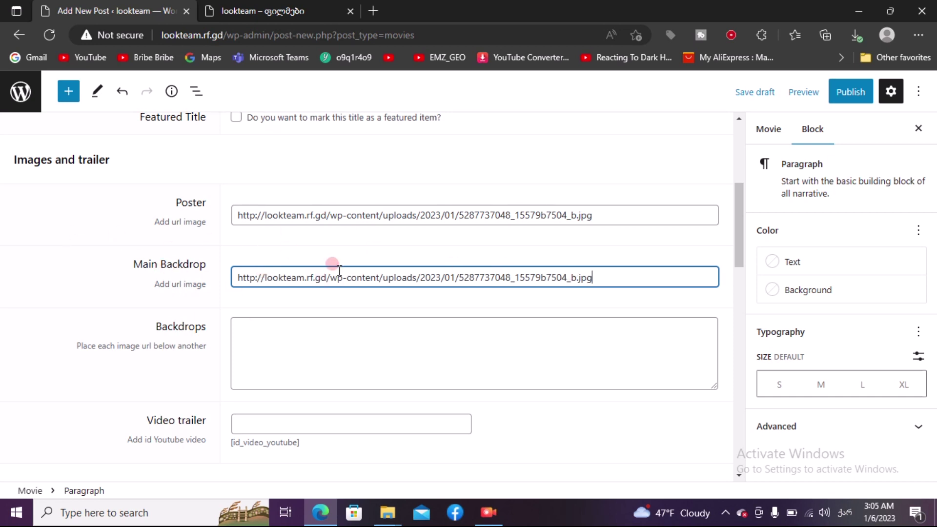
{"action": "mouse_move", "coordinate": [294, 5]}
{"action": "left_click", "coordinate": [312, 423]}
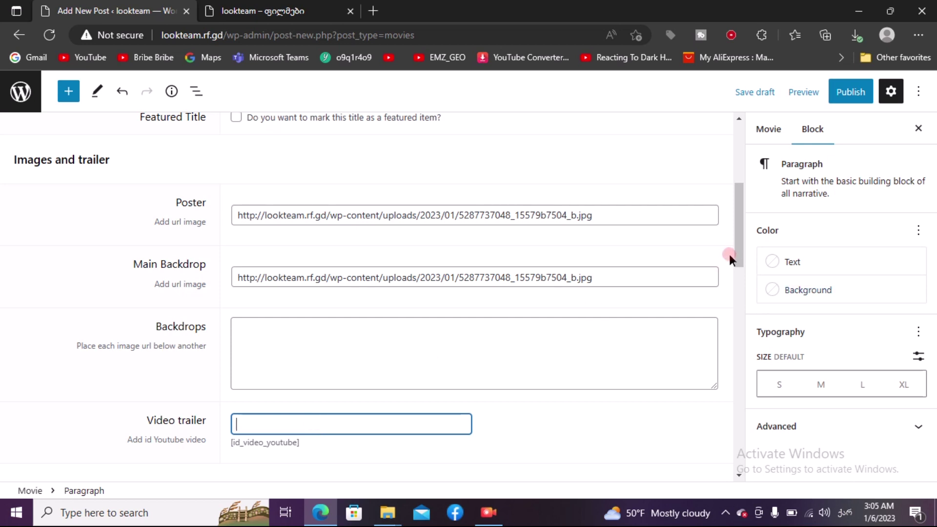
{"action": "mouse_move", "coordinate": [731, 253]}
{"action": "left_mouse_down"}
{"action": "mouse_move", "coordinate": [736, 286]}
{"action": "mouse_move", "coordinate": [693, 291]}
{"action": "left_mouse_up"}
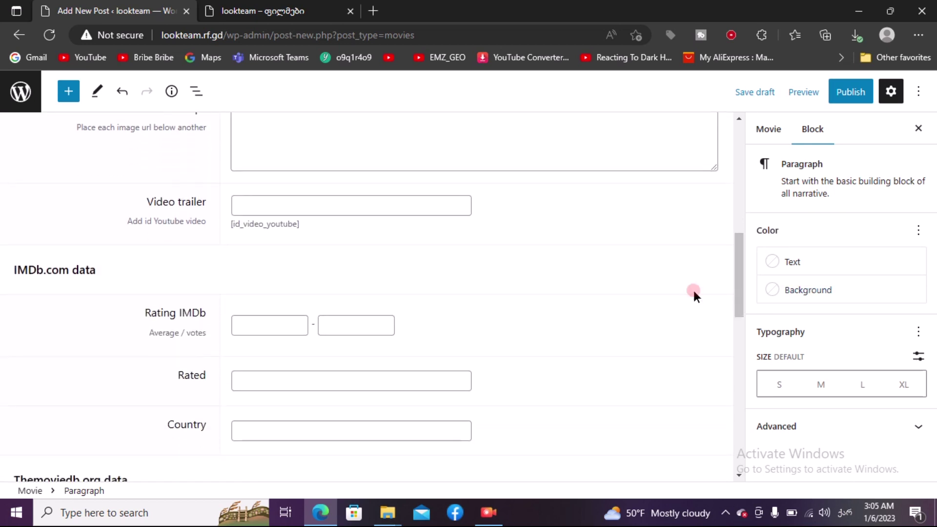
{"action": "left_click", "coordinate": [372, 11]}
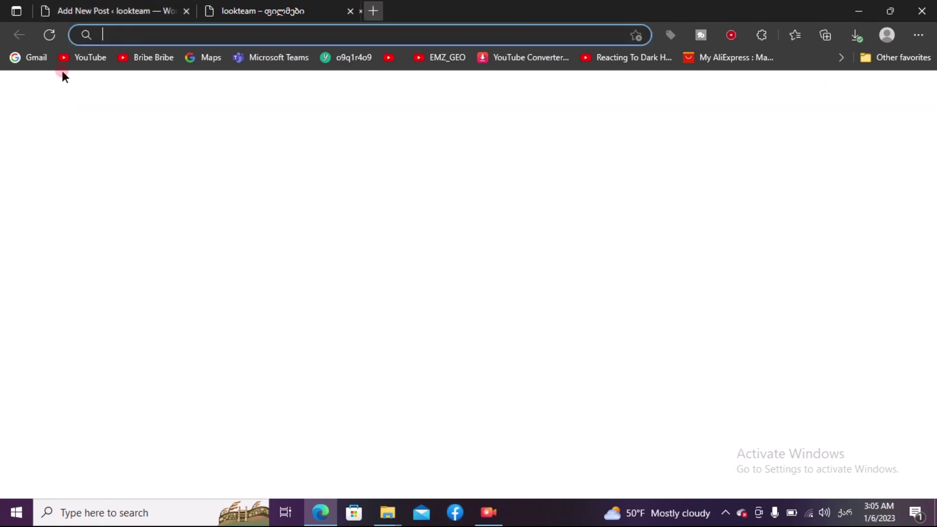
{"action": "left_click", "coordinate": [96, 58]}
{"action": "left_click", "coordinate": [101, 9]}
{"action": "left_click", "coordinate": [276, 126]}
{"action": "left_click", "coordinate": [461, 11]}
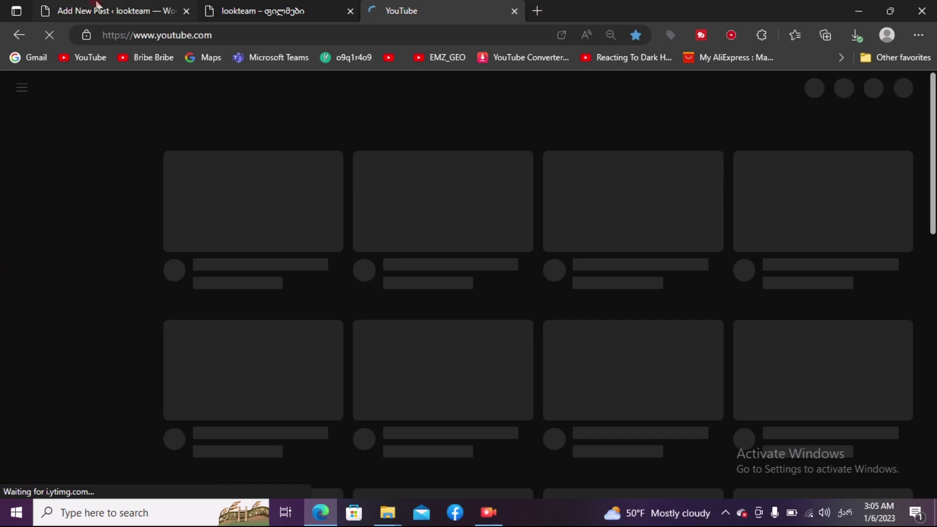
{"action": "key", "text": "ctrl+w"}
{"action": "left_click", "coordinate": [96, 5]}
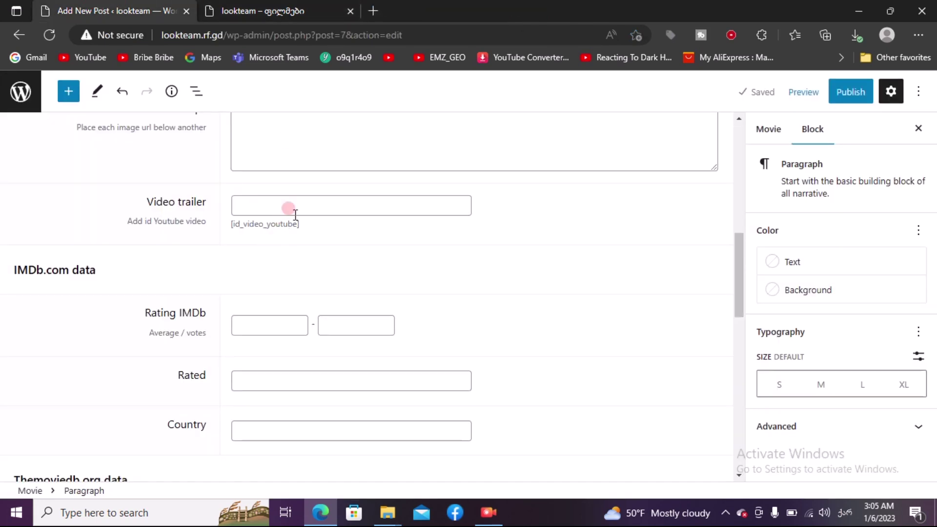
Set the movie's IMDb rating average to 11 and its votes to 1.
{"action": "left_click", "coordinate": [257, 325]}
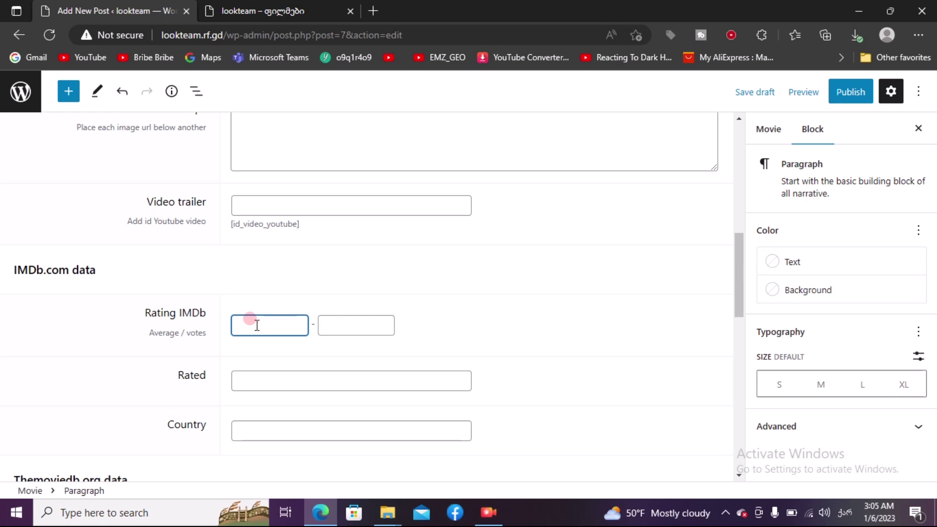
{"action": "type", "text": "112"}
{"action": "left_click", "coordinate": [246, 326]}
{"action": "left_click", "coordinate": [373, 320]}
{"action": "type", "text": "1"}
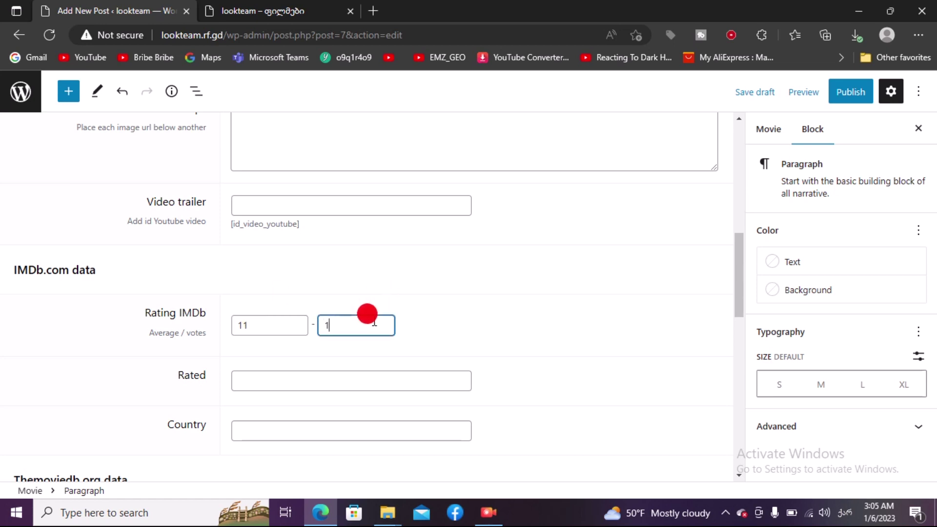
Fill in the IMDb data with 1111 for Rated and "იაპონია" as the country.
{"action": "left_click", "coordinate": [303, 381]}
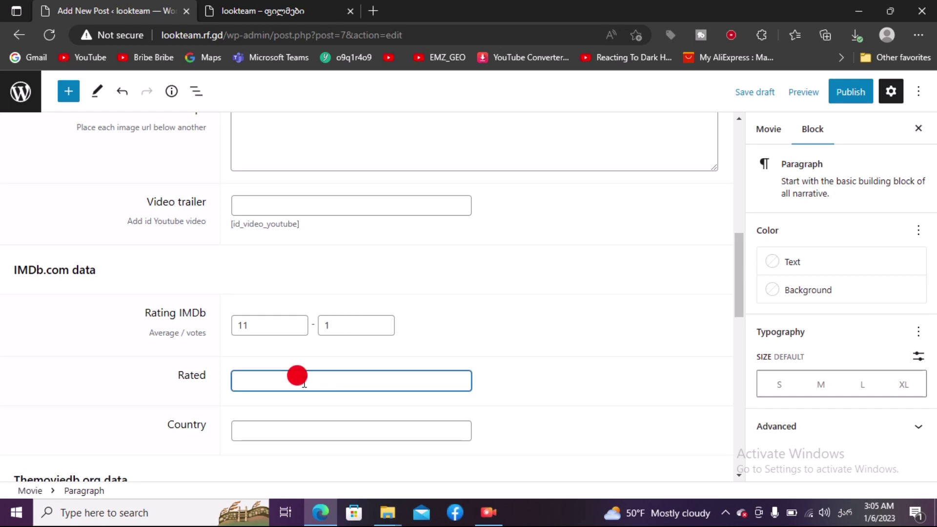
{"action": "type", "text": "1111"}
{"action": "left_click", "coordinate": [248, 430]}
{"action": "type", "text": "აპონია"}
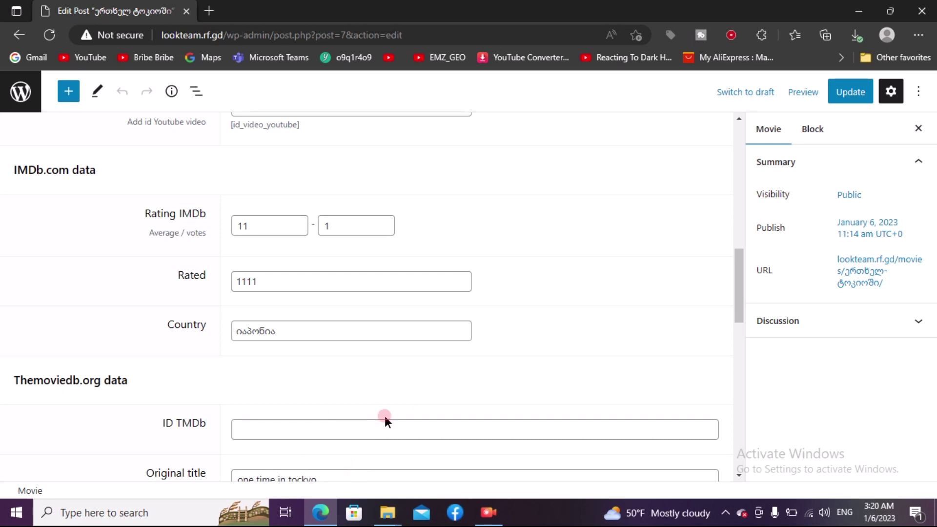
Review the Themoviedb.org data from original title to director, and the title of the first Video Player entry.
{"action": "scroll", "coordinate": [737, 271], "scroll_direction": "down", "scroll_amount": 3}
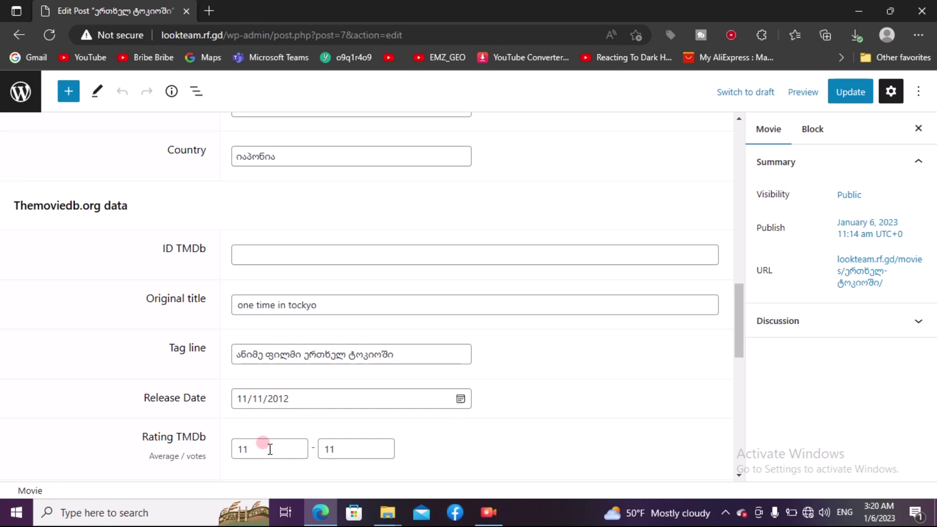
{"action": "left_click", "coordinate": [144, 445]}
{"action": "left_click_drag", "start_coordinate": [739, 342], "coordinate": [748, 385]}
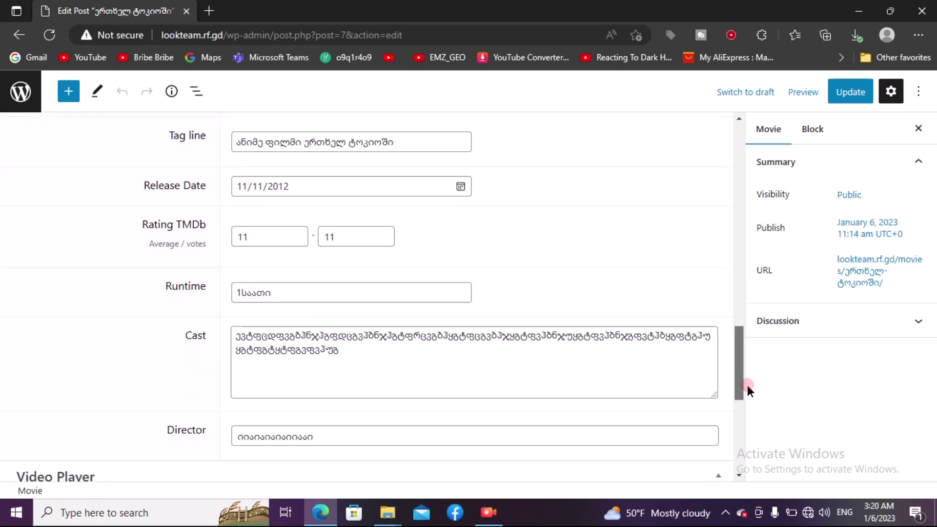
{"action": "left_click_drag", "start_coordinate": [748, 385], "coordinate": [745, 382]}
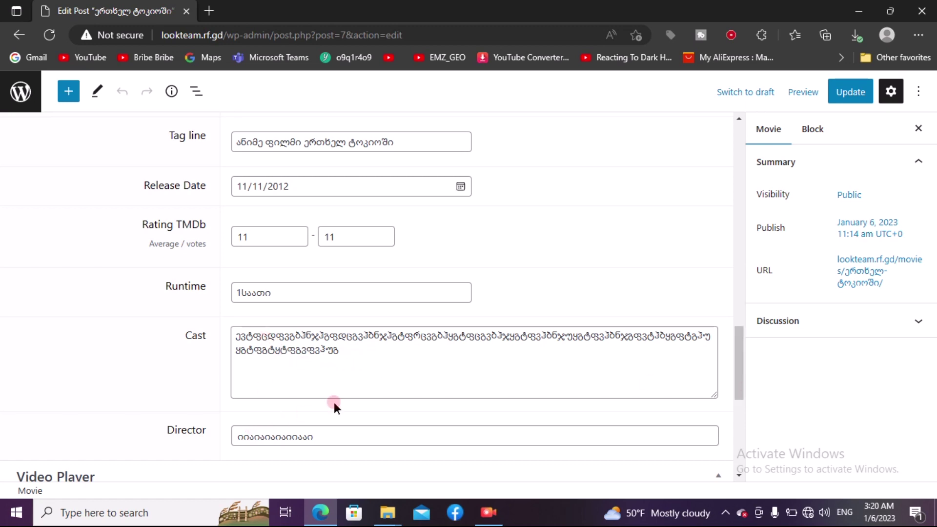
{"action": "left_click_drag", "start_coordinate": [743, 358], "coordinate": [744, 420]}
{"action": "left_click", "coordinate": [164, 249]}
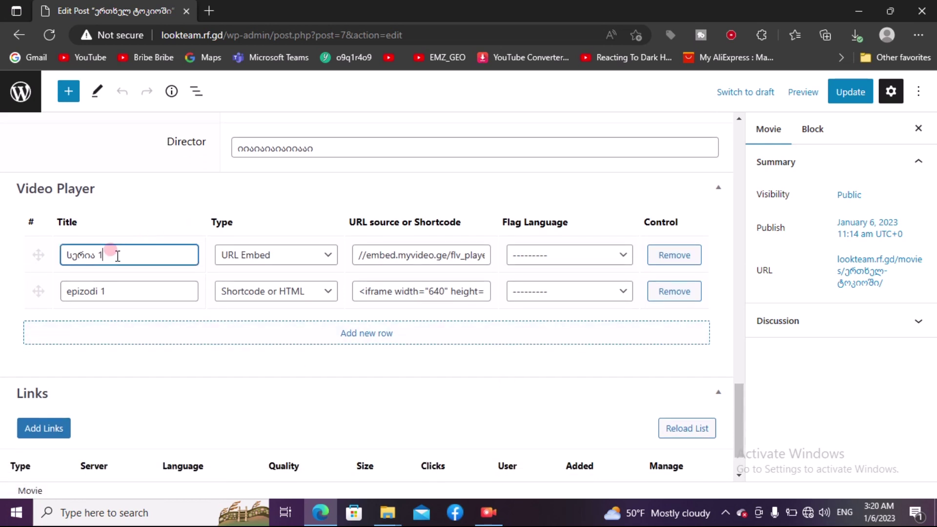
{"action": "key", "text": "ctrl+a"}
{"action": "left_click", "coordinate": [137, 248]}
Add an empty third row to the Video Player and check the first row's title, type options and URL source.
{"action": "left_click", "coordinate": [241, 340]}
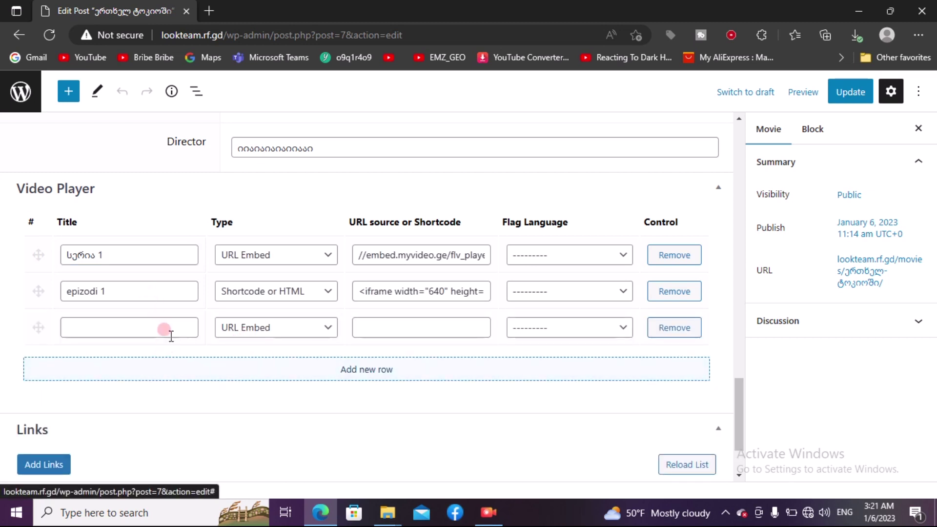
{"action": "left_click", "coordinate": [90, 283]}
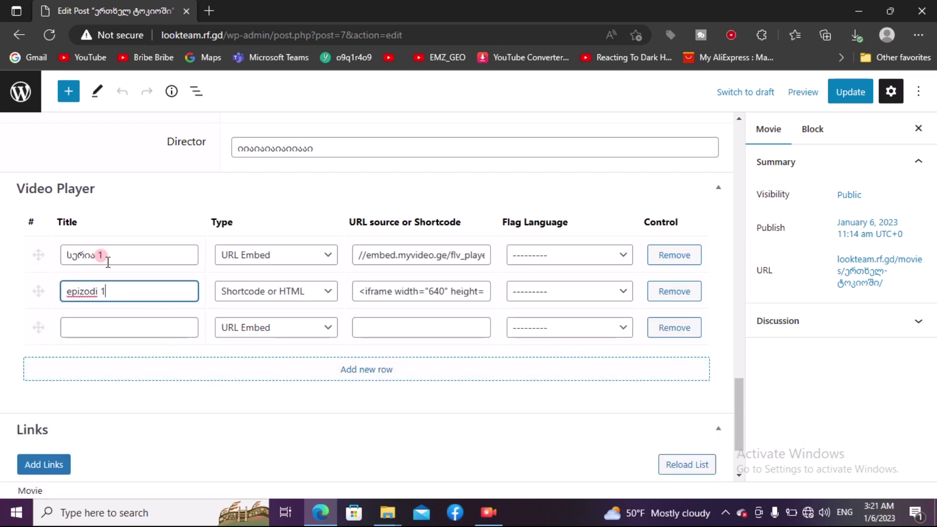
{"action": "left_click", "coordinate": [164, 249]}
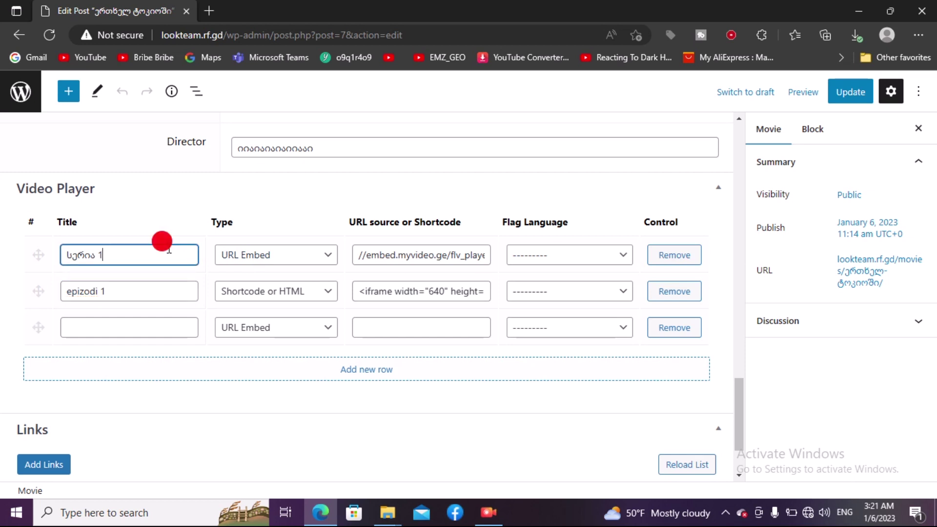
{"action": "left_click", "coordinate": [266, 254]}
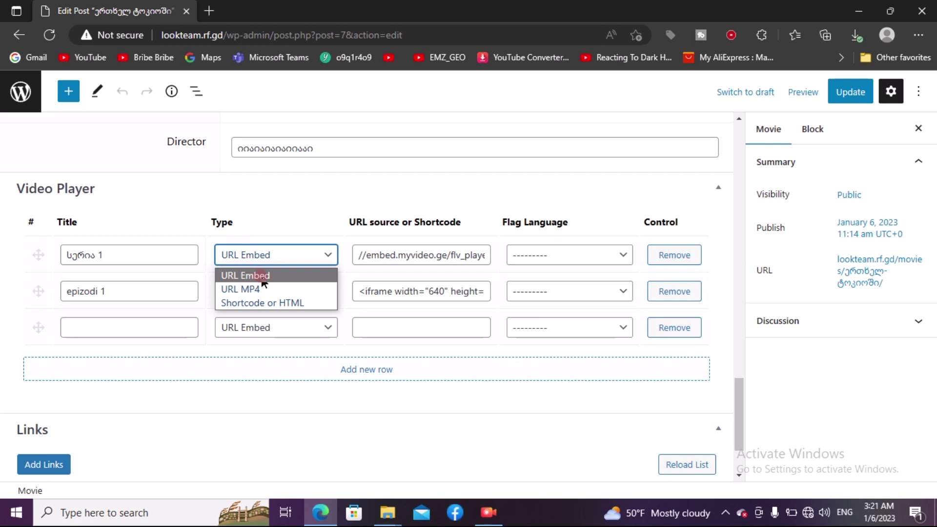
{"action": "left_click", "coordinate": [308, 304]}
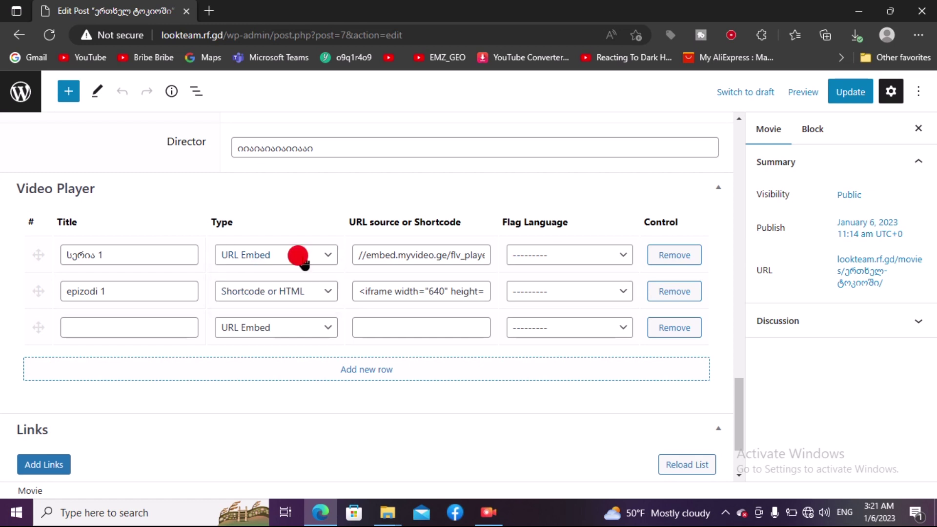
{"action": "left_click", "coordinate": [414, 253]}
Try to open myvideo.ge in a new browser tab.
{"action": "left_click", "coordinate": [209, 12]}
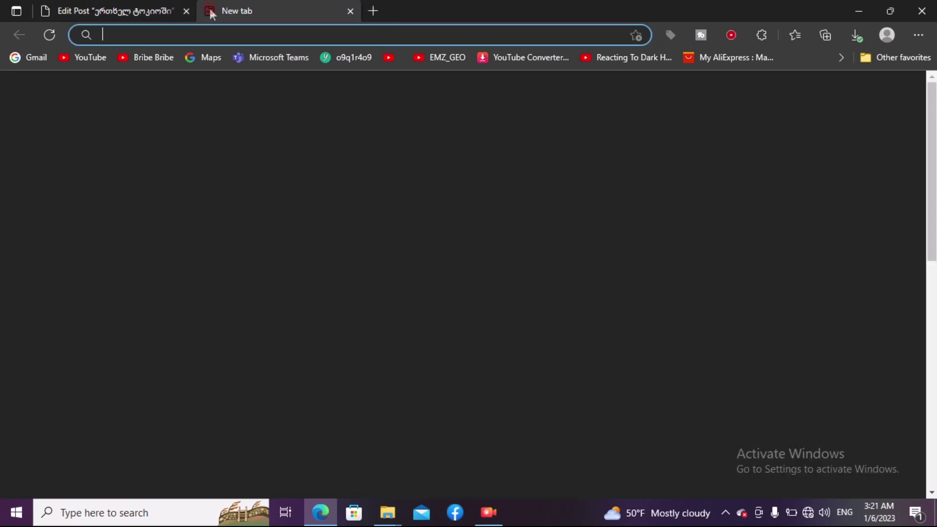
{"action": "type", "text": "my"}
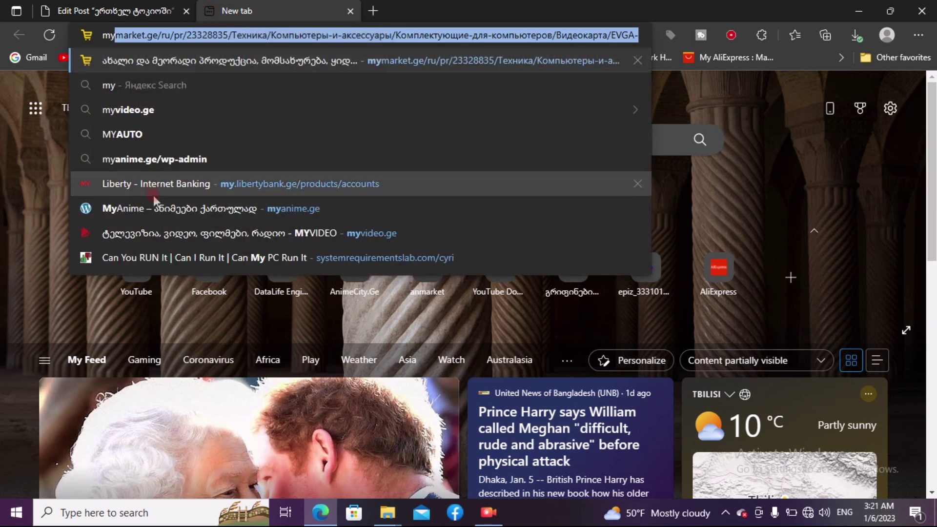
{"action": "left_click", "coordinate": [196, 233]}
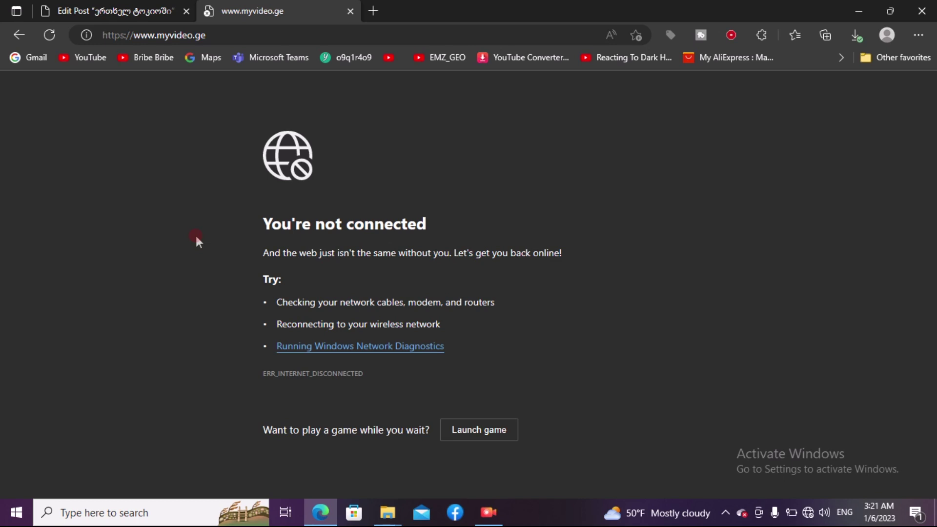
{"action": "left_click", "coordinate": [346, 14]}
{"action": "left_click", "coordinate": [351, 13]}
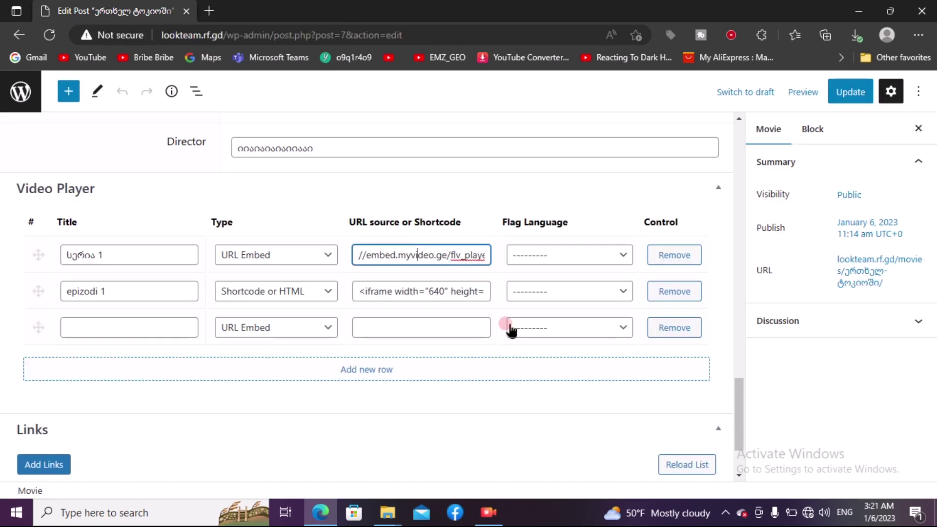
Check the Wi-Fi connection to Redmi 7A and open the MYVIDEO site, myvideo.ge, in a new tab.
{"action": "left_click", "coordinate": [808, 512]}
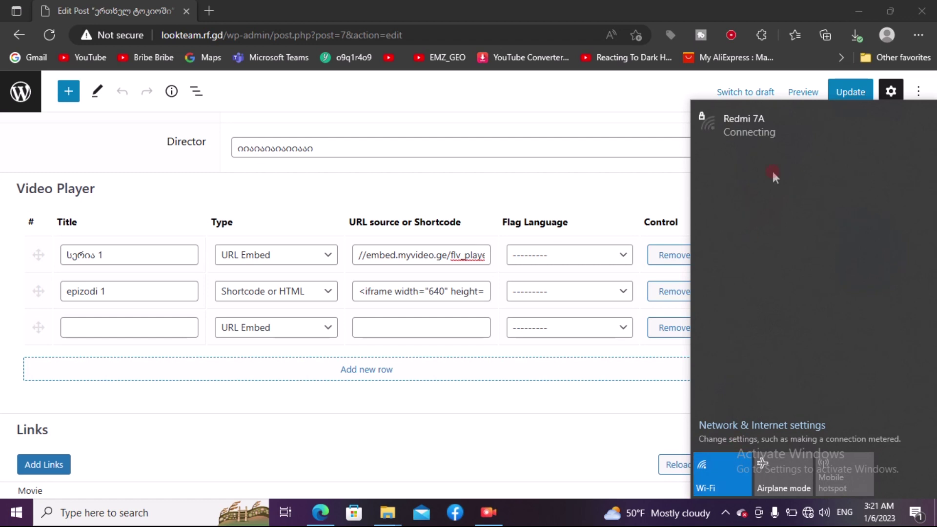
{"action": "left_click", "coordinate": [572, 462]}
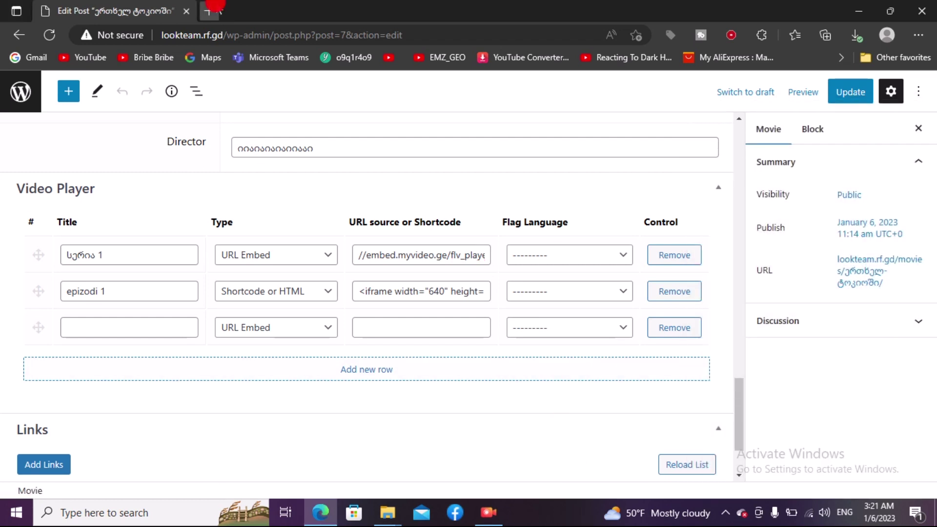
{"action": "left_click", "coordinate": [210, 11]}
{"action": "type", "text": "my"}
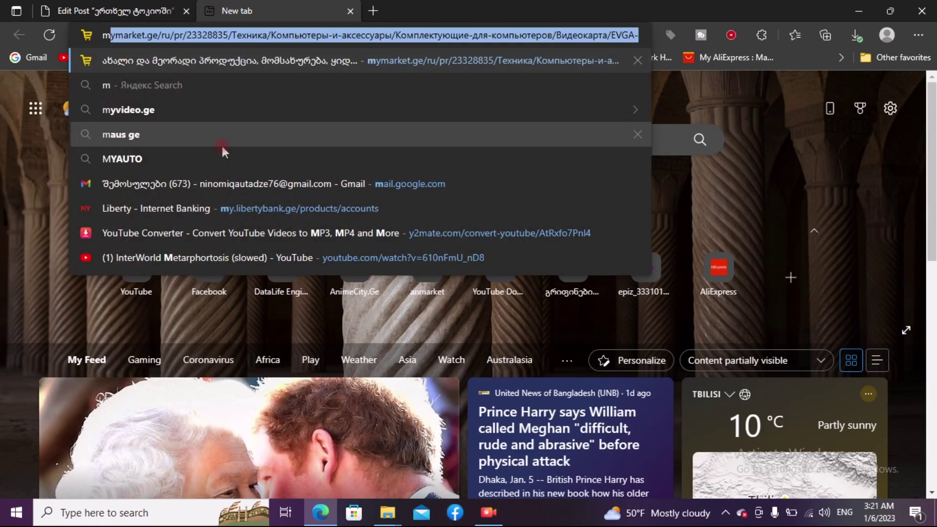
{"action": "left_click", "coordinate": [169, 235]}
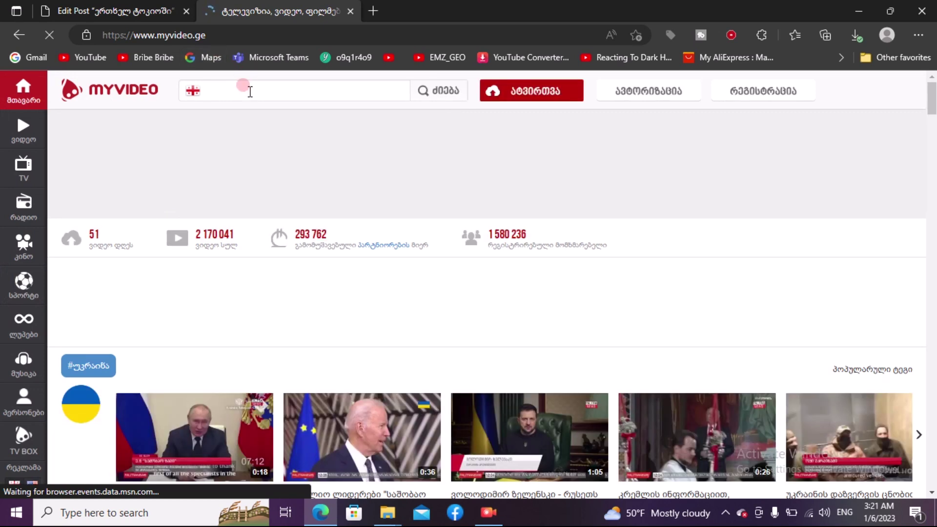
Search MYVIDEO for "ანიმე" using the Georgian keyboard layout and open the video "ნარუტო TV1-01".
{"action": "key", "text": "super+space"}
{"action": "key", "text": "super+space"}
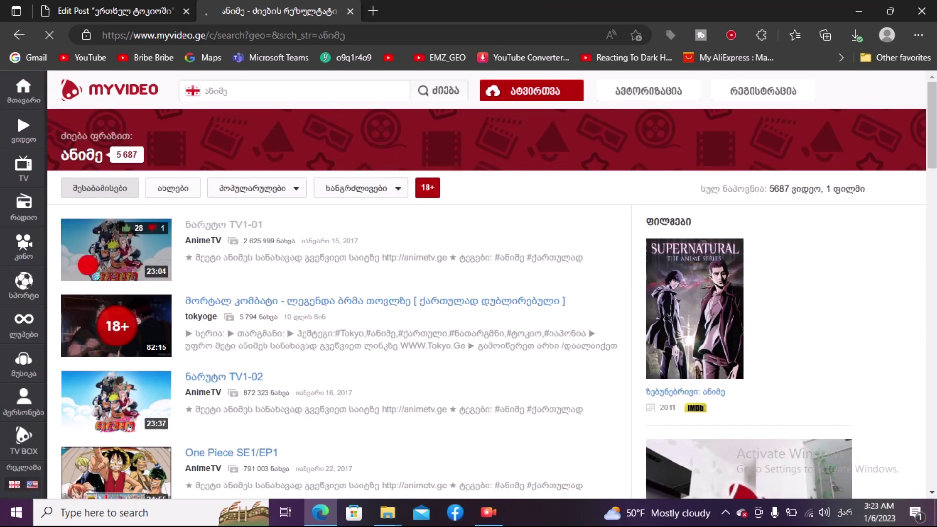
{"action": "left_click", "coordinate": [95, 276]}
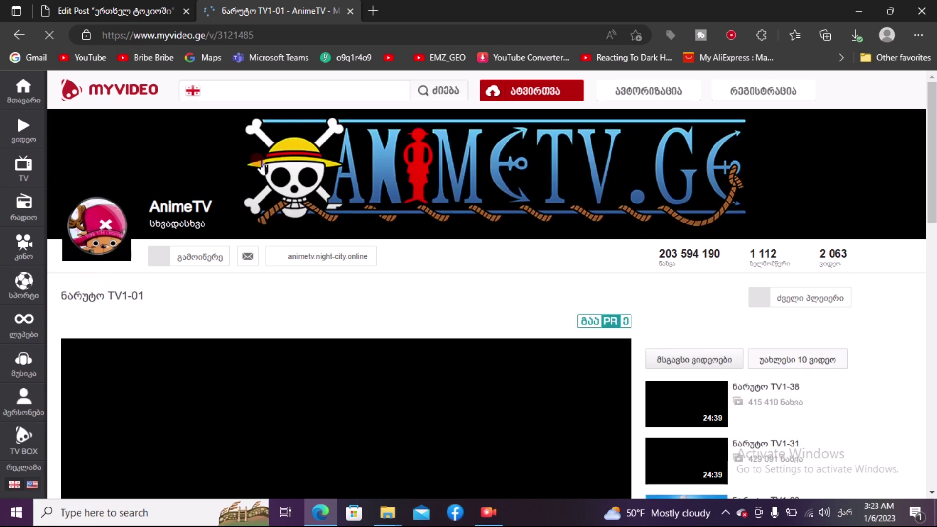
Show the sharing options below the video and copy its 640 x 360 iframe embed code.
{"action": "scroll", "coordinate": [273, 380], "scroll_direction": "down", "scroll_amount": 3}
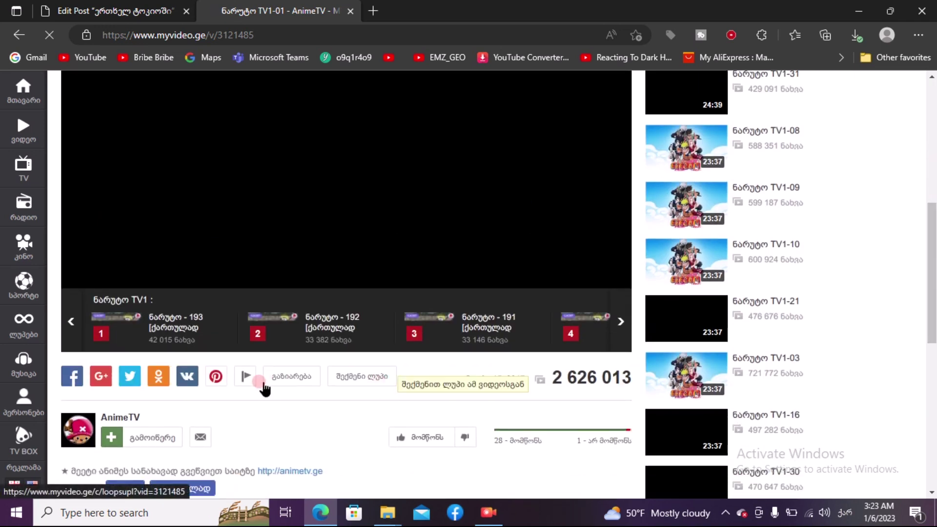
{"action": "left_click", "coordinate": [283, 380]}
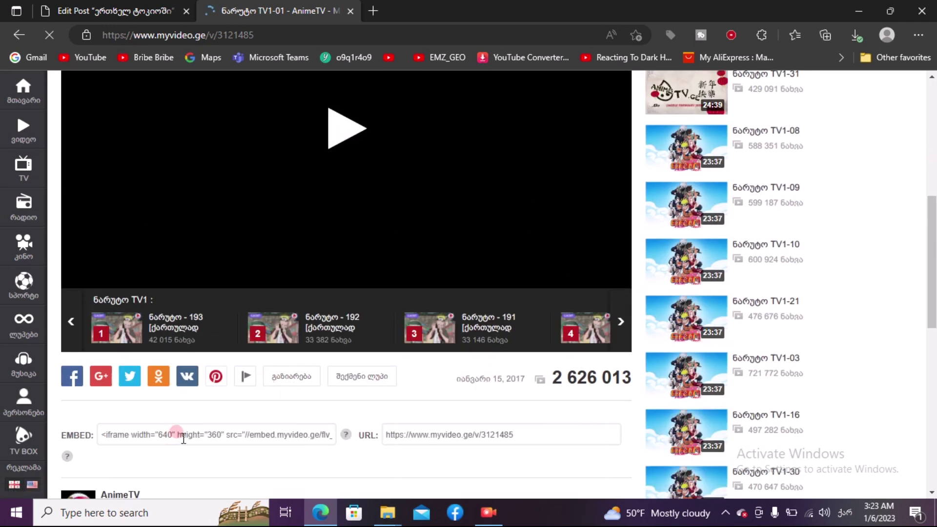
{"action": "double_click", "coordinate": [61, 436]}
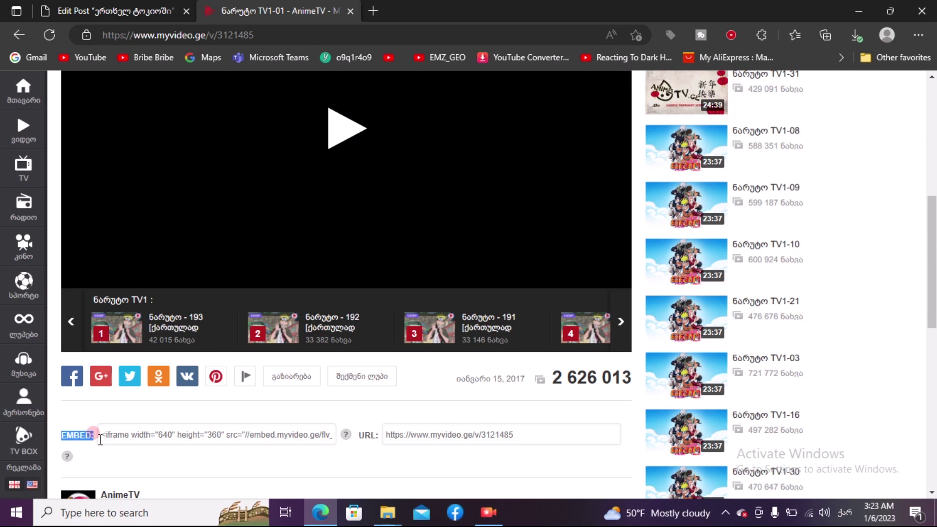
{"action": "left_click", "coordinate": [150, 435]}
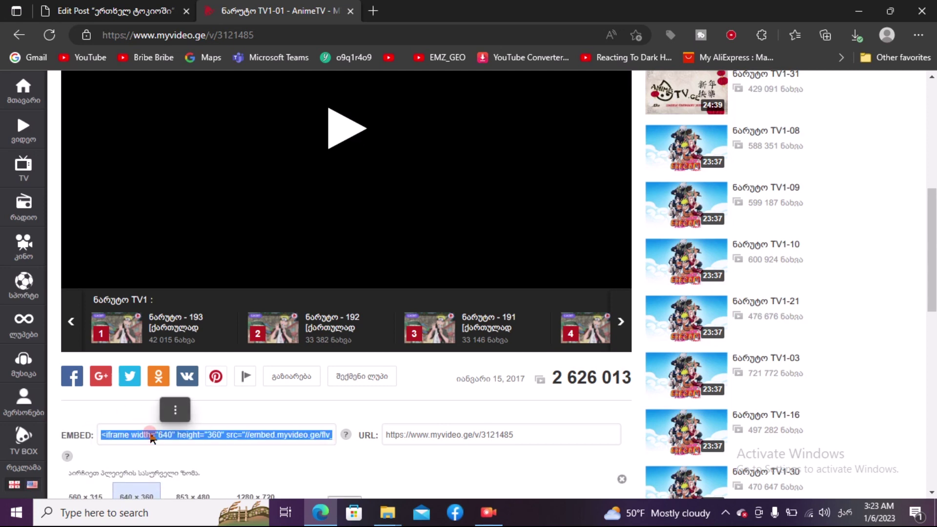
Replace the source of the "epizodi 1" Video Player row in the movie post with the copied iframe code.
{"action": "left_click", "coordinate": [128, 6]}
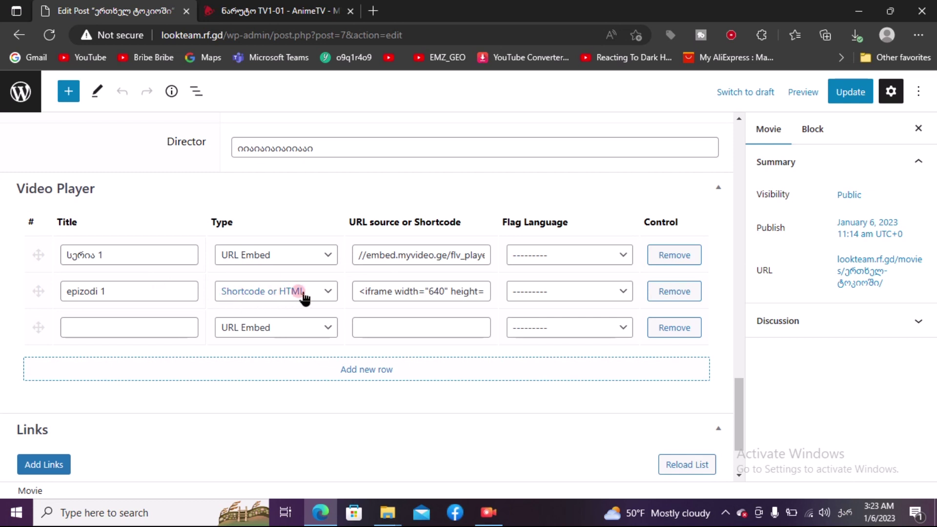
{"action": "triple_click", "coordinate": [454, 283]}
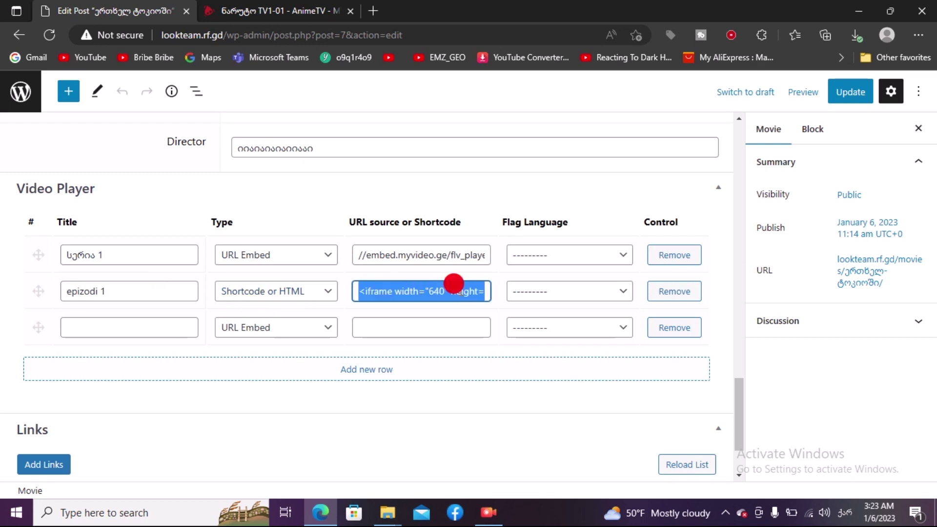
{"action": "key", "text": "ctrl+v"}
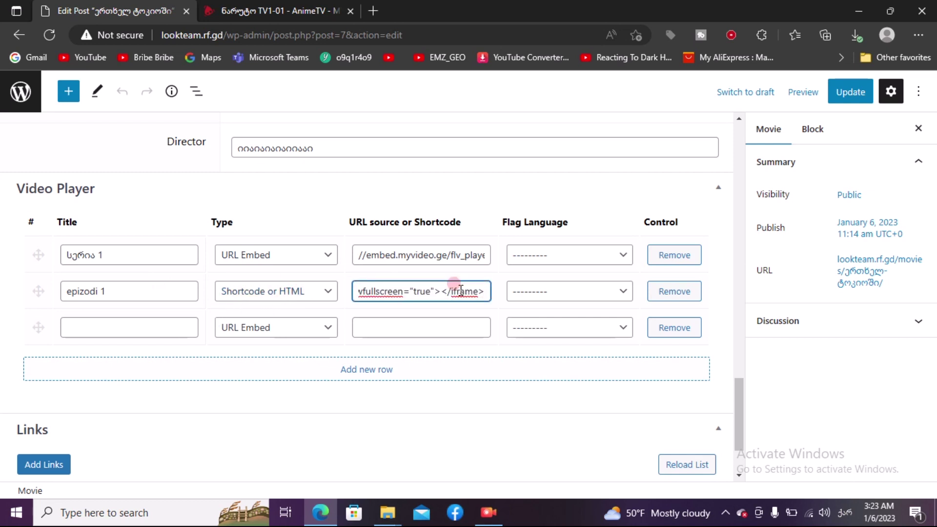
{"action": "left_click", "coordinate": [415, 255]}
{"action": "left_click", "coordinate": [363, 251]}
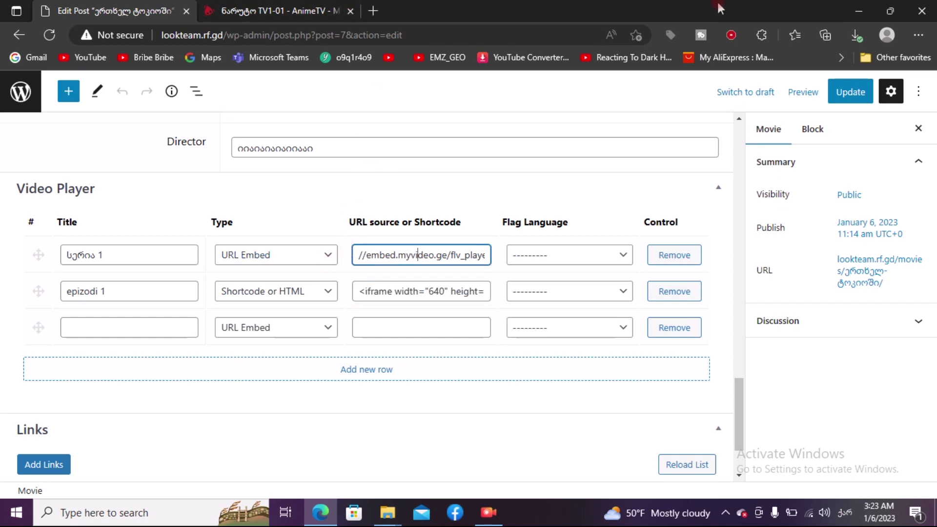
Minimize the browser, both File Explorer windows and the screen recorder to show the desktop.
{"action": "left_click", "coordinate": [859, 11]}
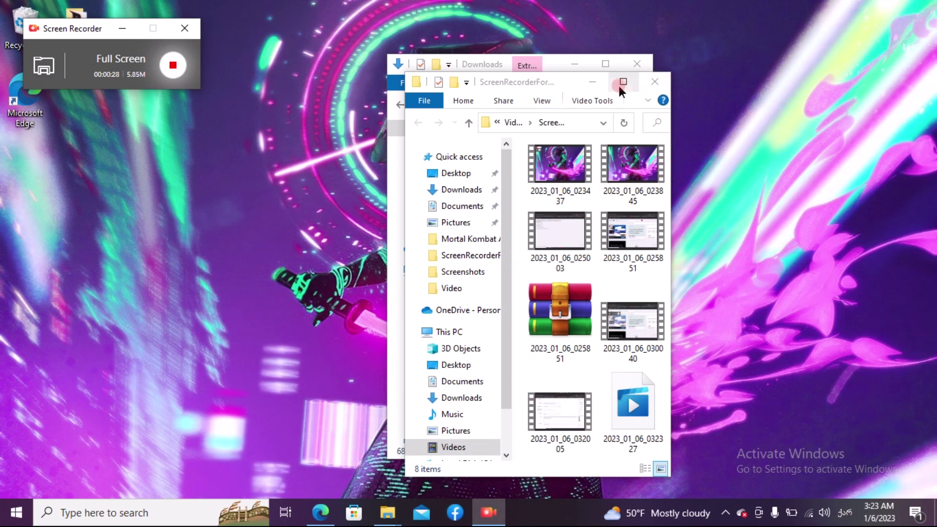
{"action": "left_click", "coordinate": [593, 82]}
{"action": "left_click", "coordinate": [575, 64]}
{"action": "left_click", "coordinate": [122, 28]}
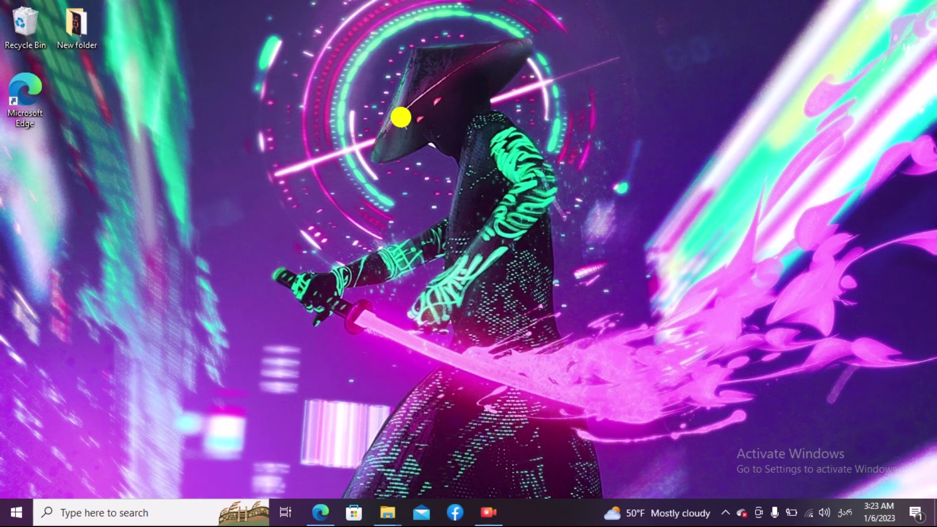
Create a new Rich Text Document on the desktop with its default name and open it in WordPad.
{"action": "right_click", "coordinate": [400, 117]}
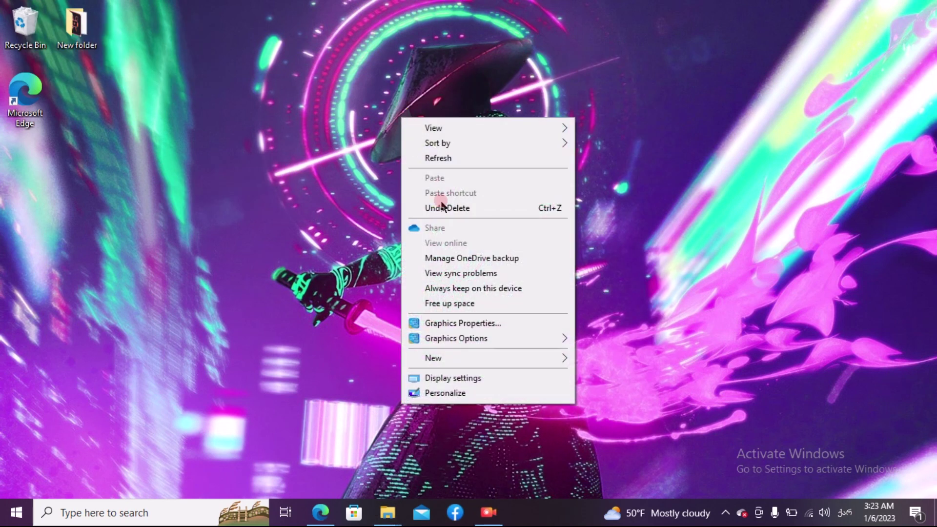
{"action": "left_click", "coordinate": [450, 358]}
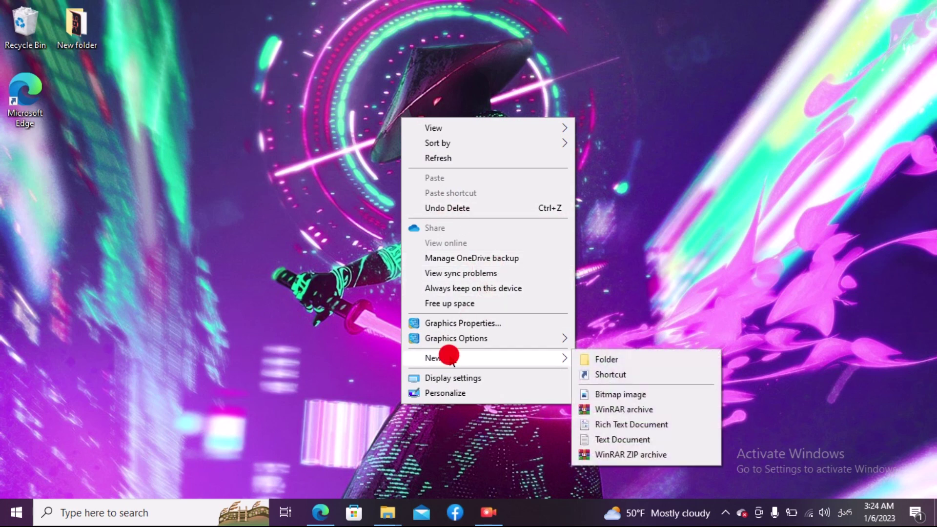
{"action": "left_click", "coordinate": [613, 424]}
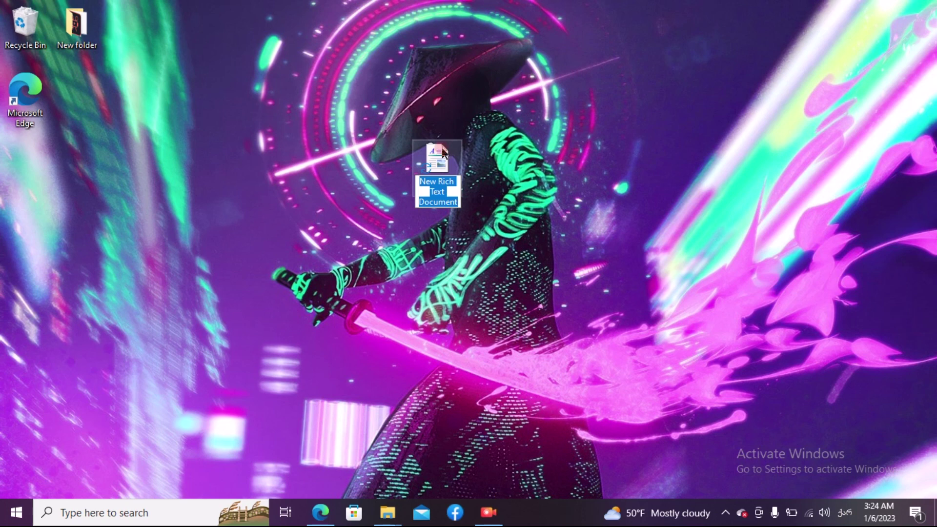
{"action": "left_click", "coordinate": [443, 147]}
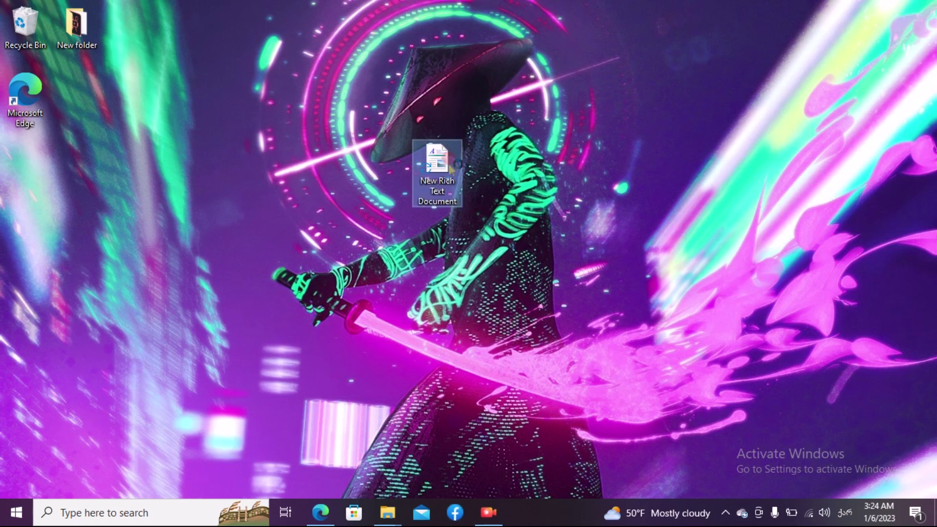
{"action": "left_click", "coordinate": [513, 218]}
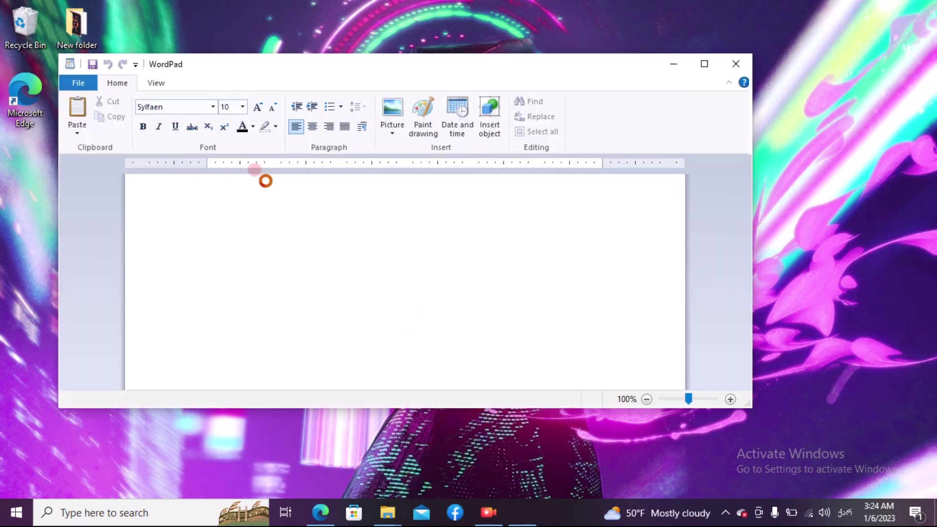
Paste the copied 640 x 360 iframe embed code into the blank document.
{"action": "left_click", "coordinate": [253, 191]}
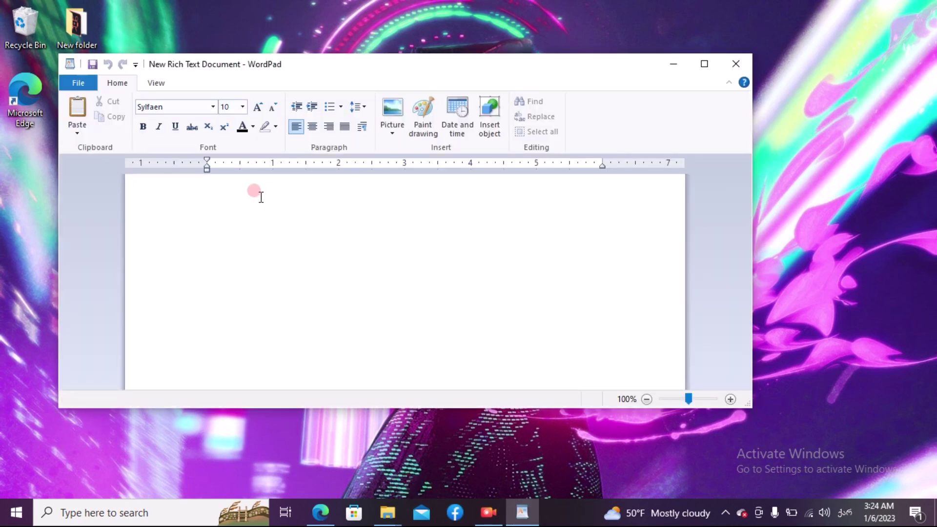
{"action": "type", "text": "<iframe width=\"640\" height=\"360\" src=\"//embed.myvideo.ge/flv_player/embed.php?video_id=3121485&h=MTAyMTgwLjE3MjkyMC4xNjUwNjAuMTcxMzQ4LjE1ODc3Mi4xMzIwNDguMTM1MTkyLjcwNzQwLjc3MDI4LjgwMTcyLjgwMTcyLjc4NjAwLjgwMTcyLjc4NjAwLjgwMTcy\" frameborder=\"0\" allowfullscreen=\"true\"></iframe>"}
{"action": "left_click", "coordinate": [343, 233]}
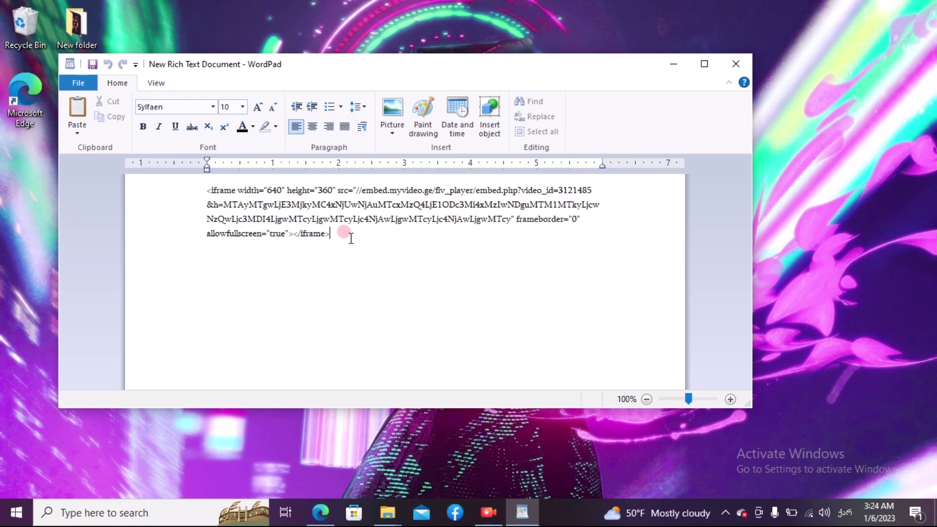
Replace the document's entire text with a fresh copy of the iframe embed code.
{"action": "left_click", "coordinate": [185, 188]}
{"action": "type", "text": "<iframe width=\"640\" height=\"360\" src=\"//embed.myvideo.ge/flv_player/embed.php?video_id=3121485&h=MTAyMTgwLjE3MjkyMC4xNjUwNjAuMTcxMzQ4LjE1ODc3Mi4xMzIwNDguMTM1MTkyLjcwNzQwLjc3MDI4LjgwMTcyLjgwMTcyLjc4NjAwLjgwMTcyLjc4NjAwLjgwMTcy\" frameborder=\"0\" allowfullscreen=\"true\"></iframe>"}
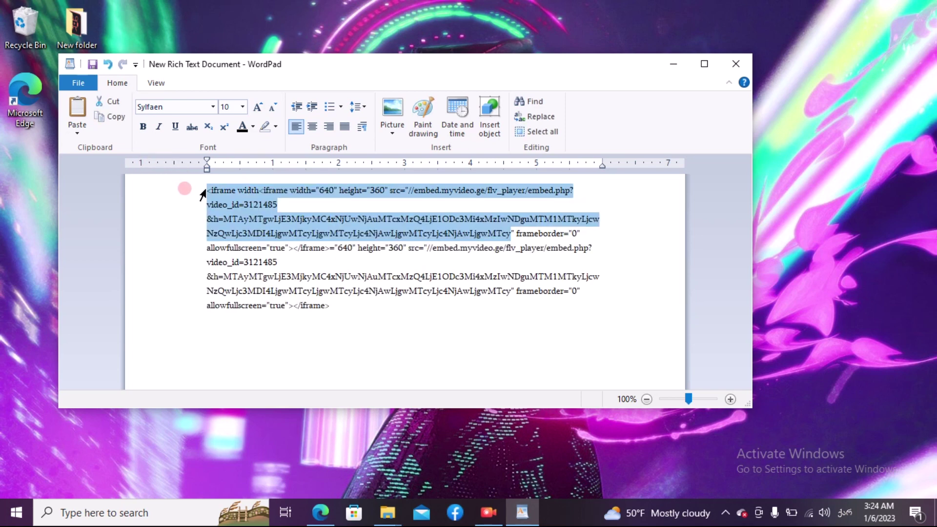
{"action": "key", "text": "Delete"}
{"action": "left_click", "coordinate": [336, 256]}
{"action": "left_click", "coordinate": [195, 190], "text": "shift"}
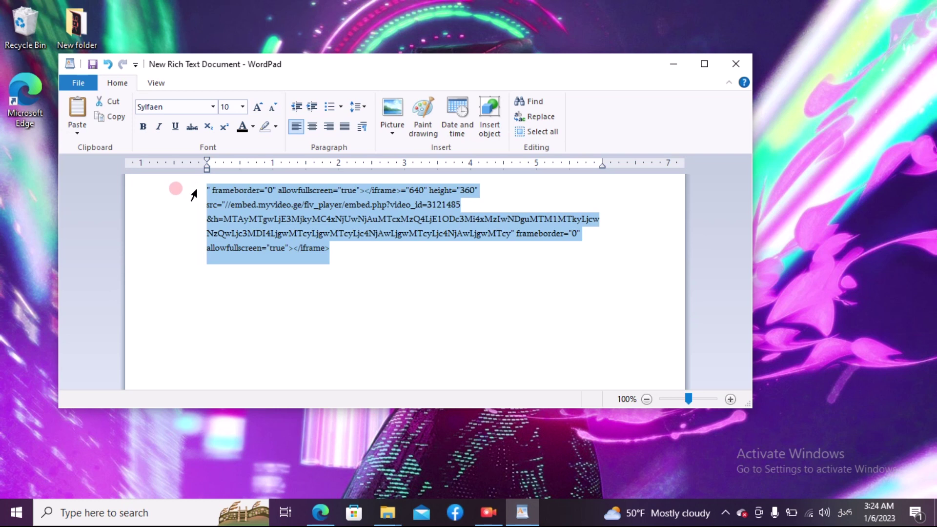
{"action": "type", "text": "<iframe width=\"640\" height=\"360\" src=\"//embed.myvideo.ge/flv_player/embed.php?video_id=3121485&h=MTAyMTgwLjE3MjkyMC4xNjUwNjAuMTcxMzQ4LjE1ODc3Mi4xMzIwNDguMTM1MTkyLjcwNzQwLjc3MDI4LjgwMTcyLjgwMTcyLjc4NjAwLjgwMTcyLjc4NjAwLjgwMTcy\" frameborder=\"0\" allowfullscreen=\"true\"></iframe>"}
{"action": "left_click", "coordinate": [295, 238]}
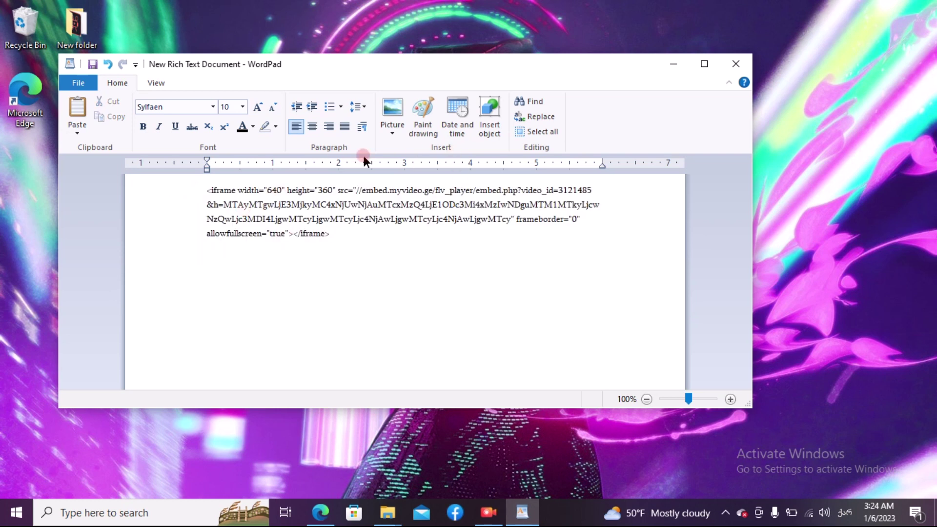
Maximize the WordPad window and set the font size of the whole iframe code to 16.
{"action": "left_click", "coordinate": [705, 65]}
{"action": "left_click", "coordinate": [350, 120]}
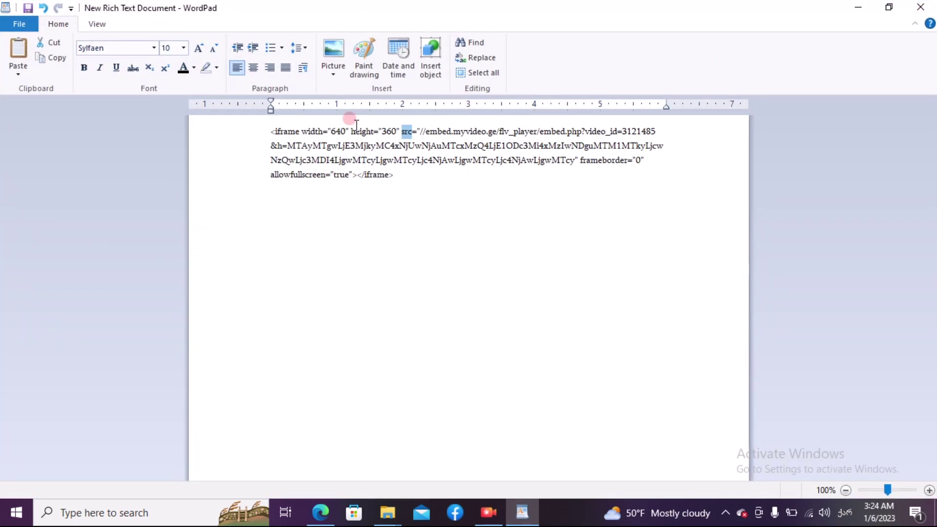
{"action": "left_click", "coordinate": [182, 48]}
{"action": "left_click", "coordinate": [174, 202]}
{"action": "left_click", "coordinate": [438, 231]}
{"action": "left_click_drag", "start_coordinate": [438, 232], "coordinate": [266, 139]}
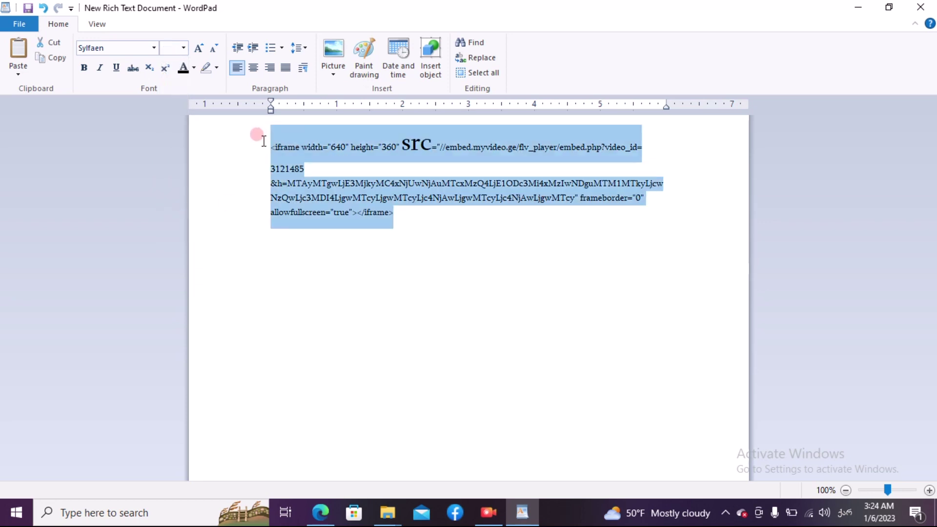
{"action": "left_click", "coordinate": [187, 48]}
{"action": "left_click", "coordinate": [167, 133]}
{"action": "left_click", "coordinate": [288, 312]}
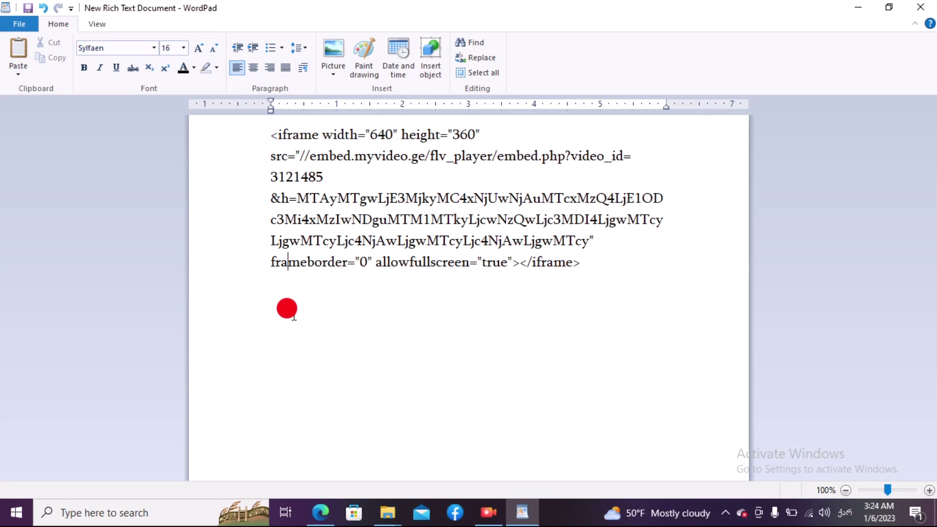
Highlight the src attribute in the iframe code and copy only the //embed.myvideo.ge address between its quotation marks.
{"action": "left_click", "coordinate": [271, 148]}
{"action": "left_click_drag", "start_coordinate": [270, 148], "coordinate": [289, 160]}
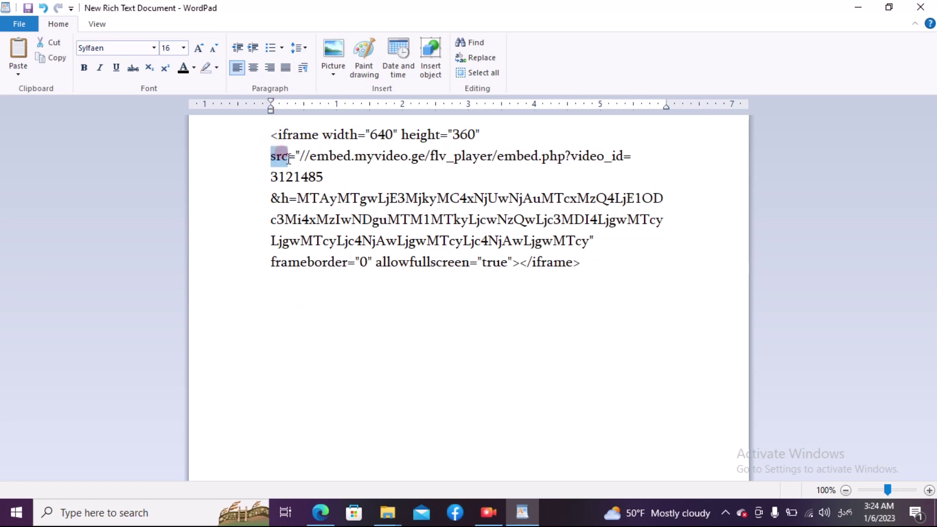
{"action": "mouse_move", "coordinate": [309, 156]}
{"action": "left_mouse_down"}
{"action": "mouse_move", "coordinate": [271, 157]}
{"action": "mouse_move", "coordinate": [291, 159]}
{"action": "left_mouse_up"}
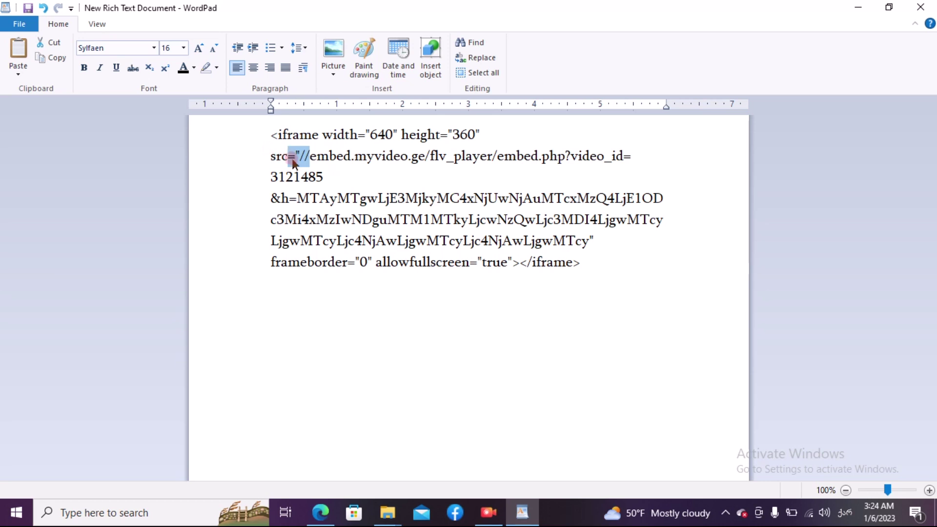
{"action": "left_click", "coordinate": [296, 148]}
{"action": "double_click", "coordinate": [296, 148]}
{"action": "left_click", "coordinate": [298, 148]}
{"action": "left_click_drag", "start_coordinate": [295, 148], "coordinate": [383, 204]}
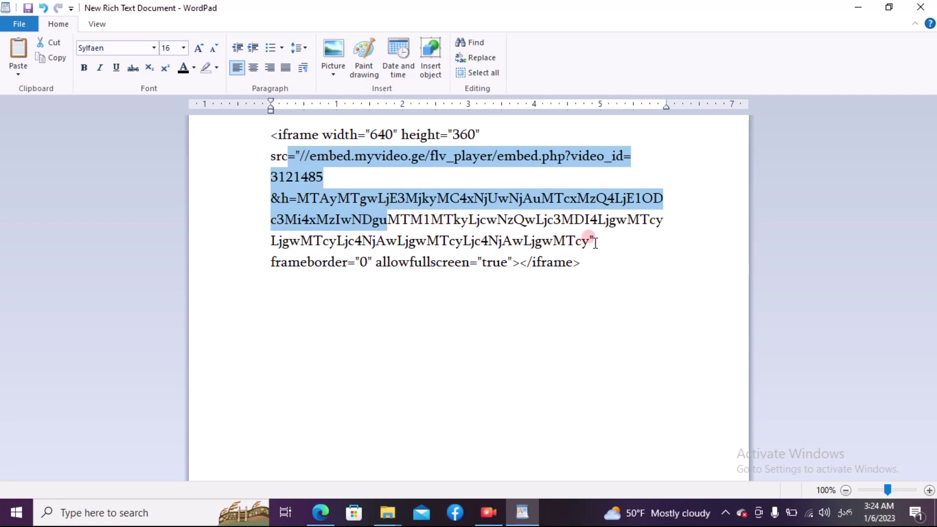
{"action": "left_click_drag", "start_coordinate": [588, 242], "coordinate": [307, 156]}
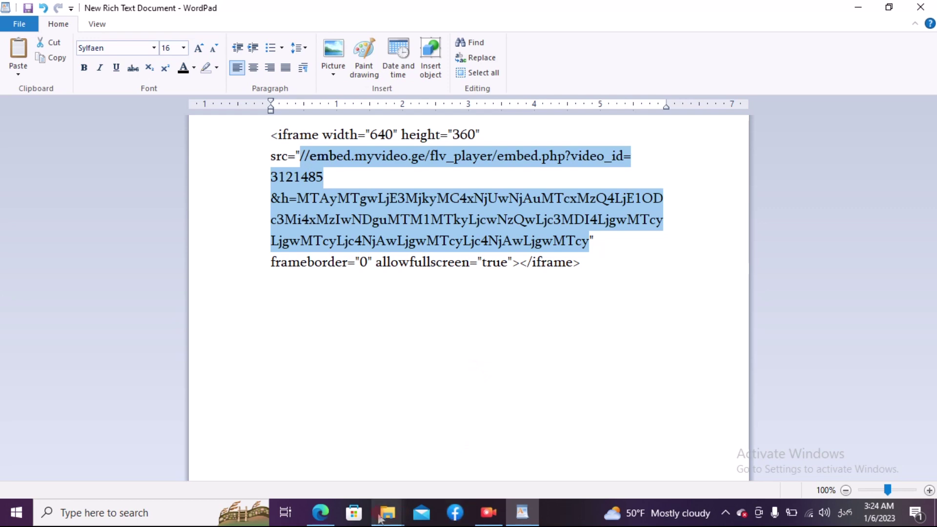
Switch to Edge, replace the URL source of the "სერია 1" Video Player row with the copied address, and remove the empty third row.
{"action": "left_click", "coordinate": [326, 517]}
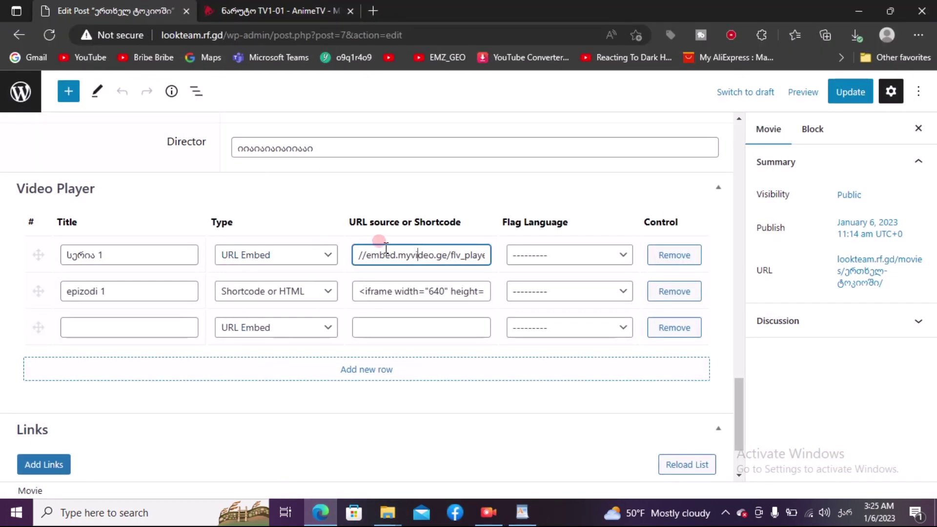
{"action": "triple_click", "coordinate": [378, 244]}
{"action": "key", "text": "ctrl+v"}
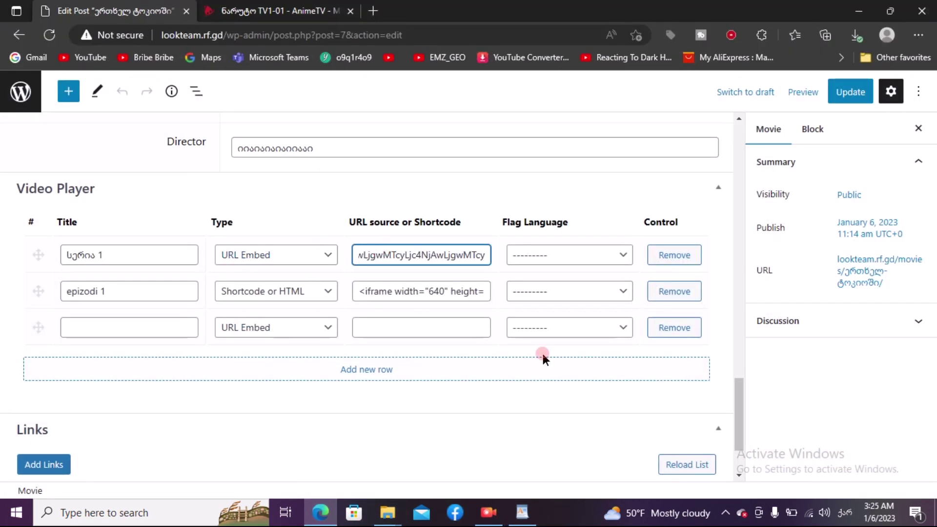
{"action": "left_click", "coordinate": [674, 328]}
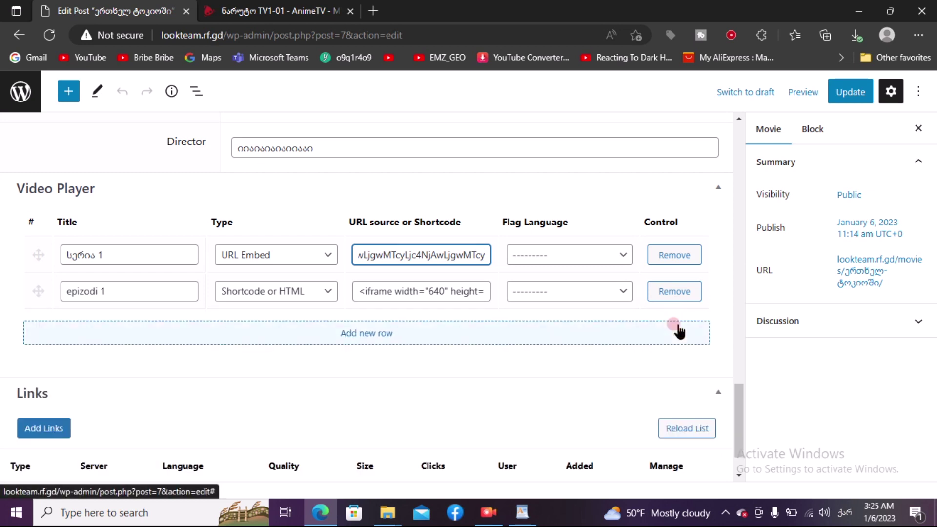
{"action": "double_click", "coordinate": [463, 255]}
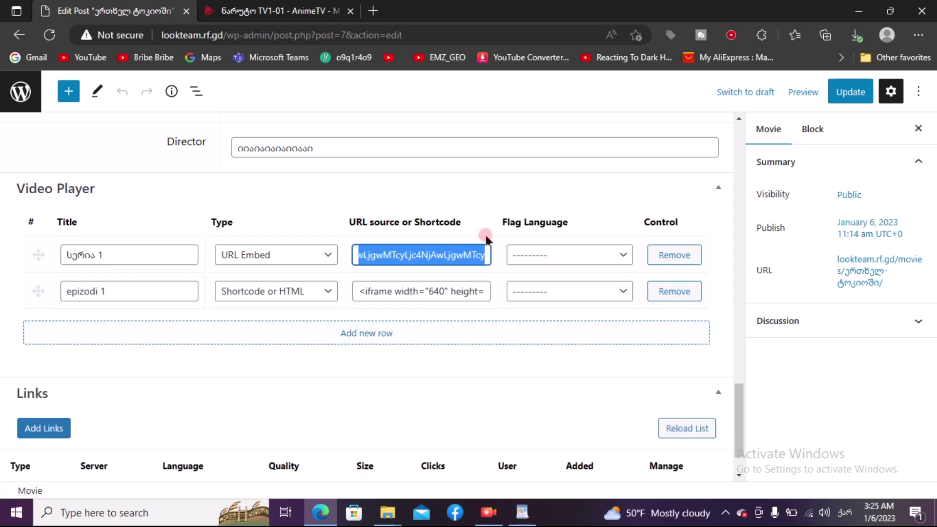
{"action": "left_click", "coordinate": [477, 208]}
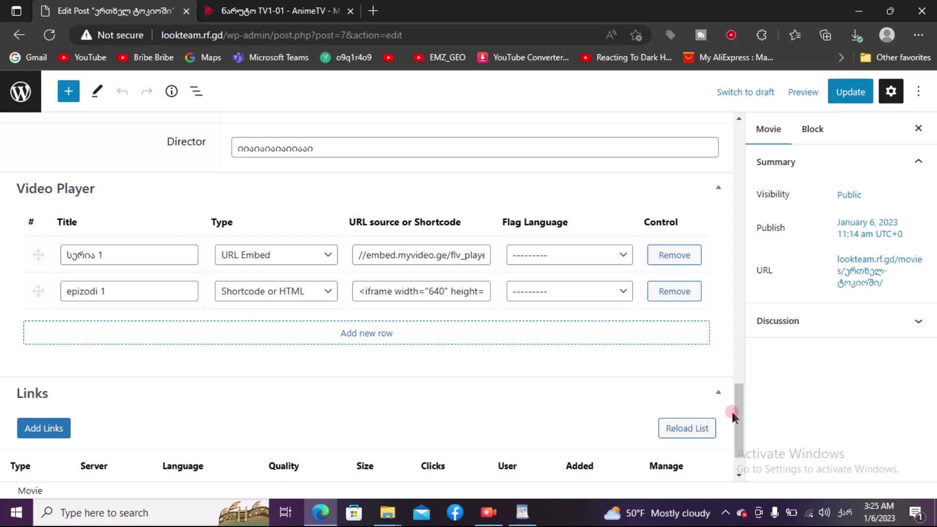
Update the movie post and view its published page on the site.
{"action": "left_click_drag", "start_coordinate": [738, 411], "coordinate": [739, 451]}
{"action": "left_click", "coordinate": [848, 92]}
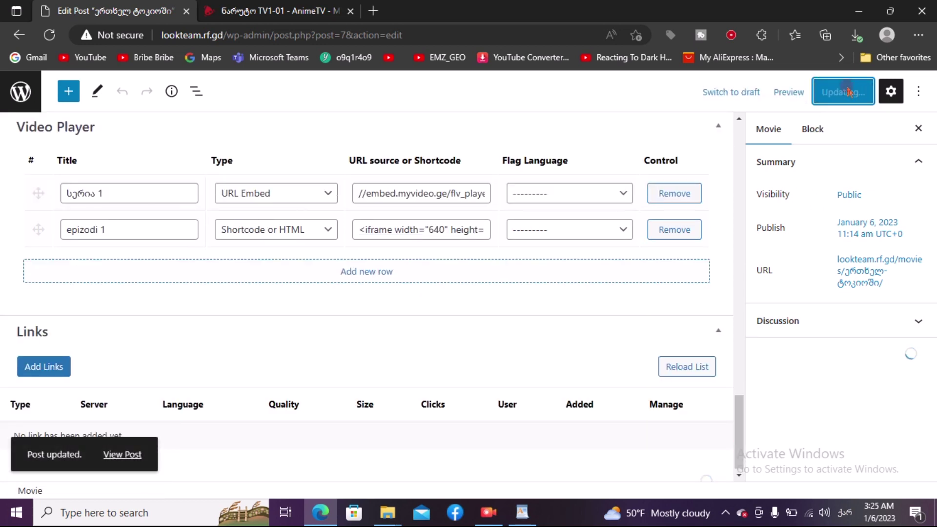
{"action": "left_click", "coordinate": [802, 93]}
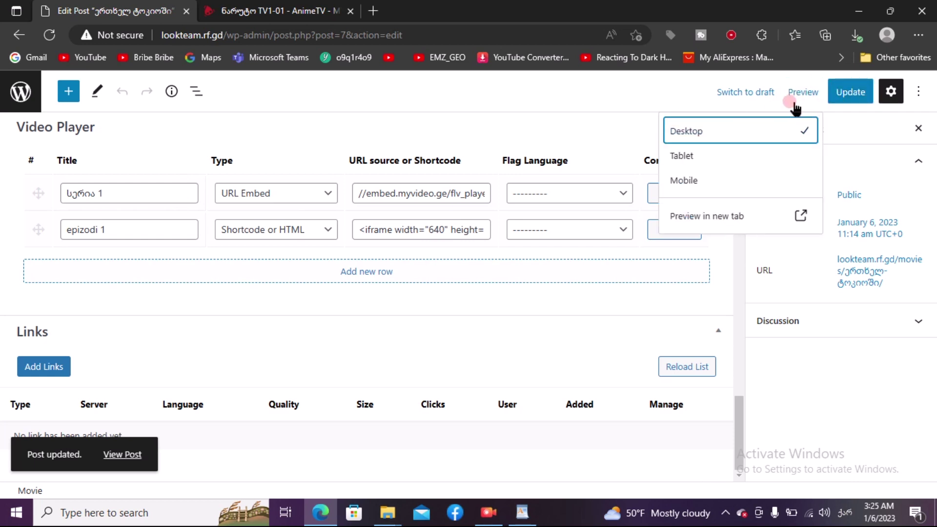
{"action": "left_click", "coordinate": [834, 93]}
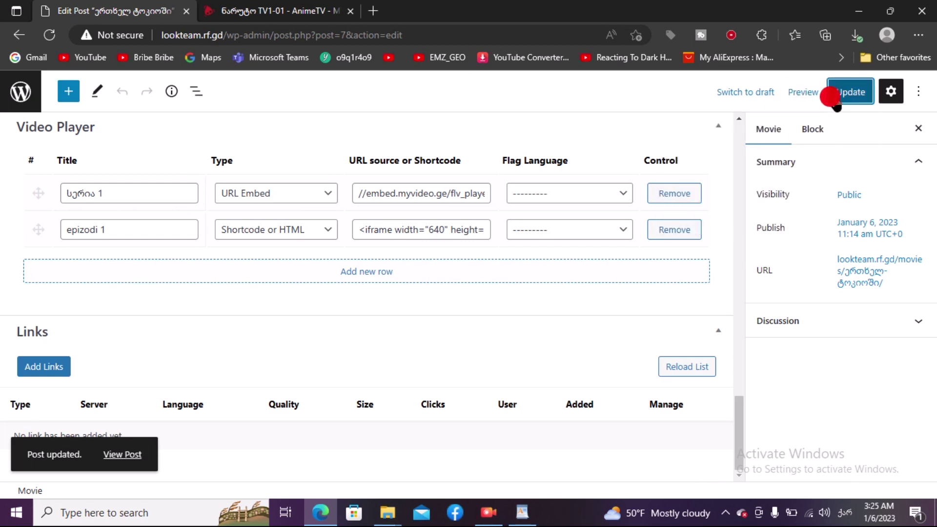
{"action": "left_click", "coordinate": [125, 455]}
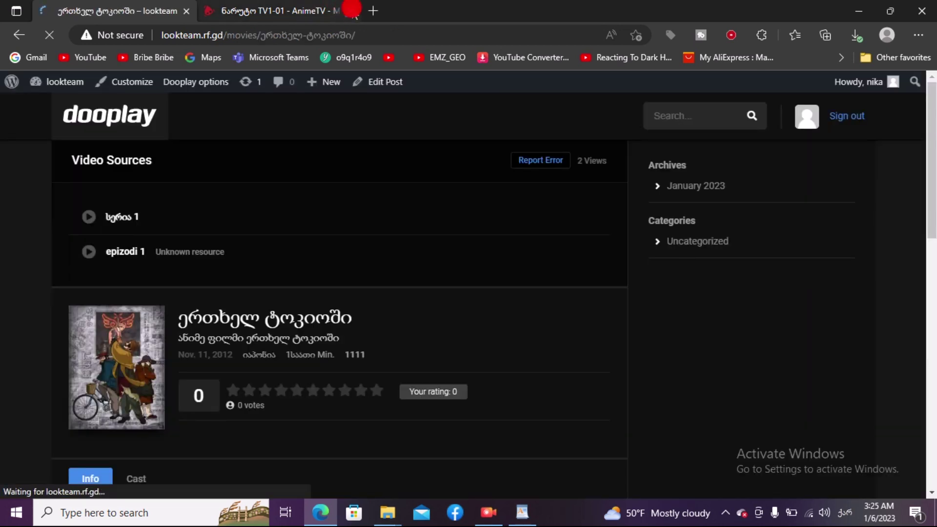
Close the MYVIDEO tab and load the "სერია 1" video source in the movie page's player.
{"action": "left_click", "coordinate": [351, 10]}
{"action": "left_click", "coordinate": [84, 209]}
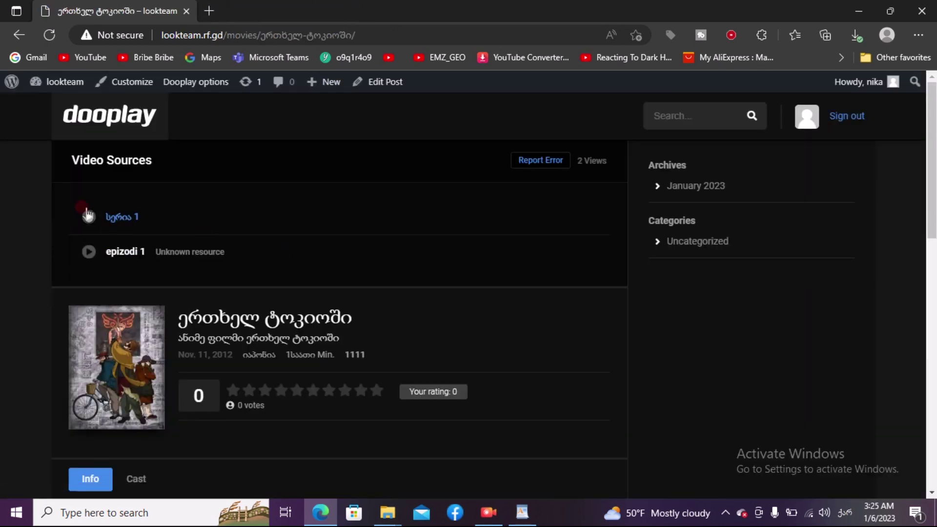
{"action": "left_click", "coordinate": [411, 282]}
{"action": "left_click", "coordinate": [933, 200]}
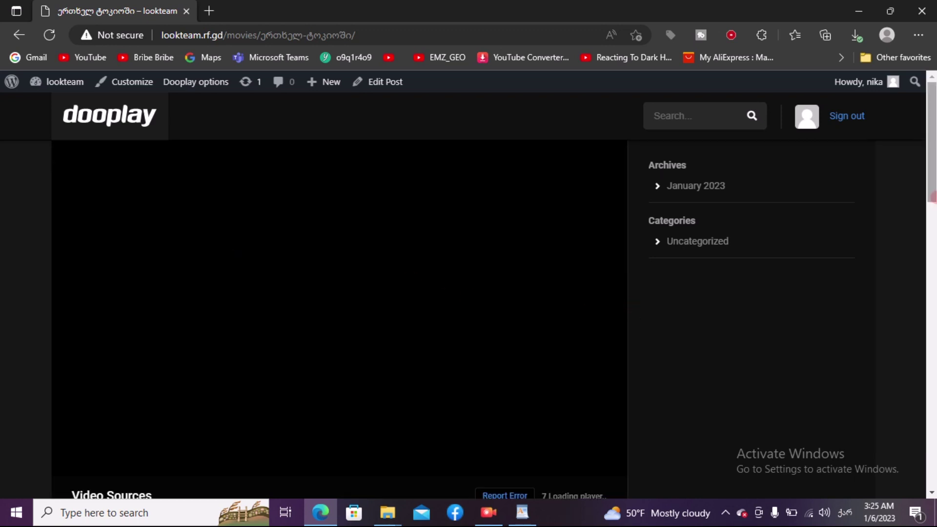
{"action": "left_click_drag", "start_coordinate": [932, 200], "coordinate": [932, 221]}
{"action": "left_click", "coordinate": [495, 283]}
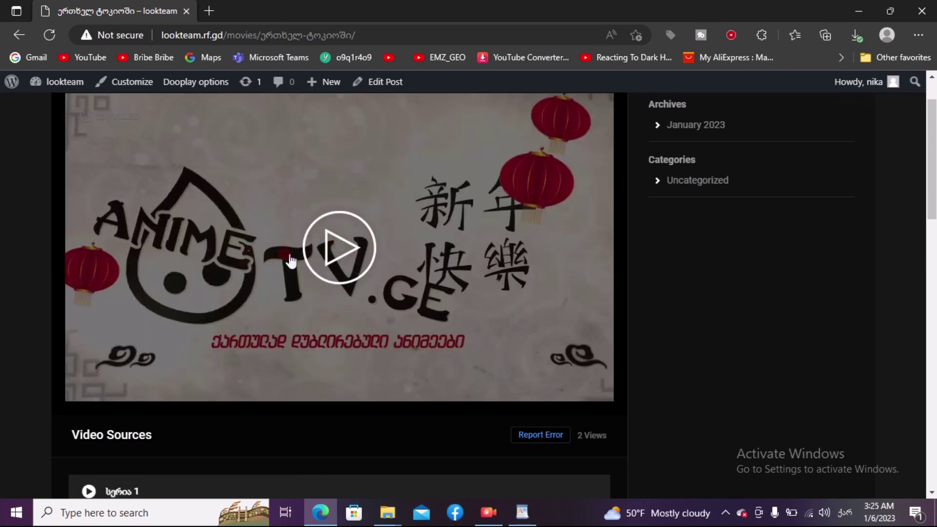
Load the "epizodi 1" video source in the player, and open the site's home page.
{"action": "left_click_drag", "start_coordinate": [933, 200], "coordinate": [932, 246]}
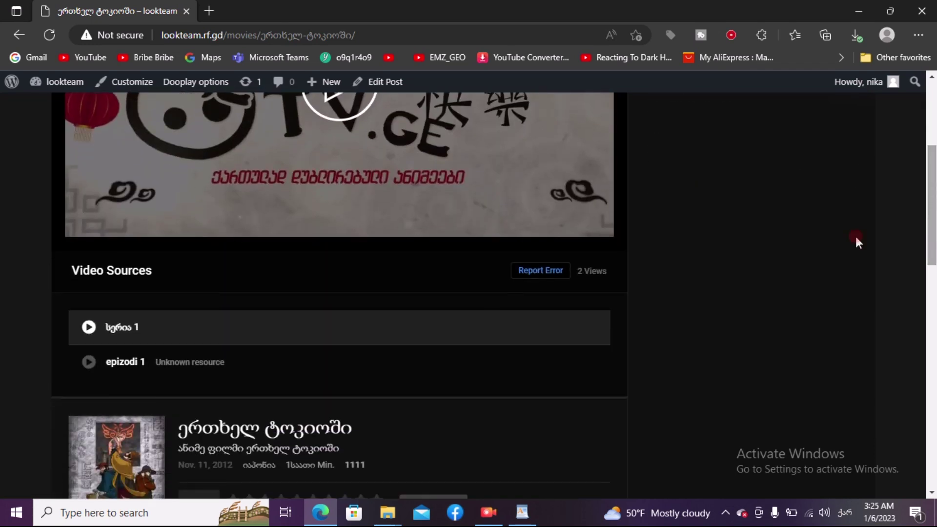
{"action": "left_click", "coordinate": [87, 361]}
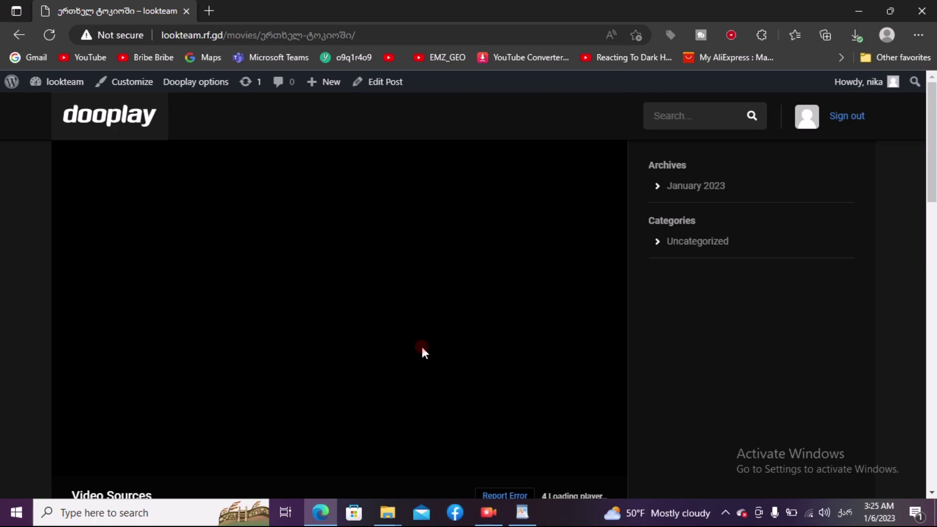
{"action": "mouse_move", "coordinate": [391, 501]}
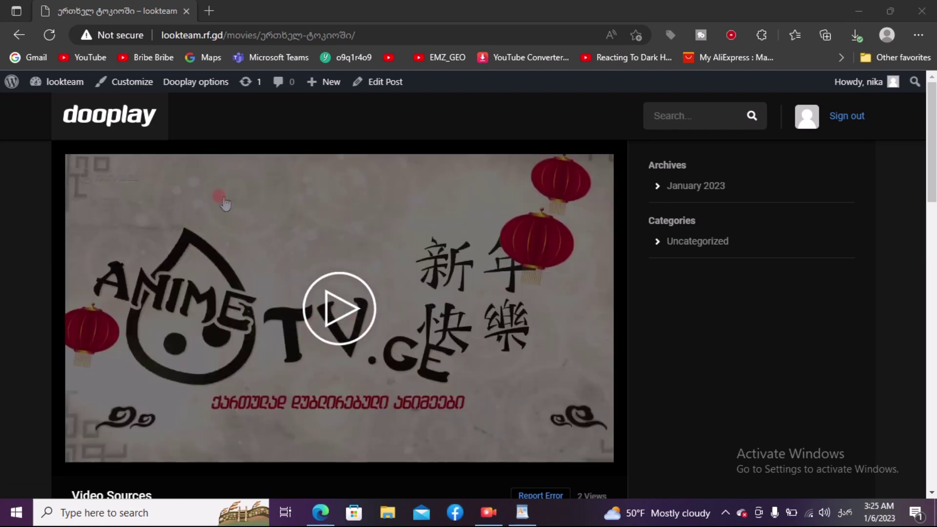
{"action": "left_click", "coordinate": [140, 122]}
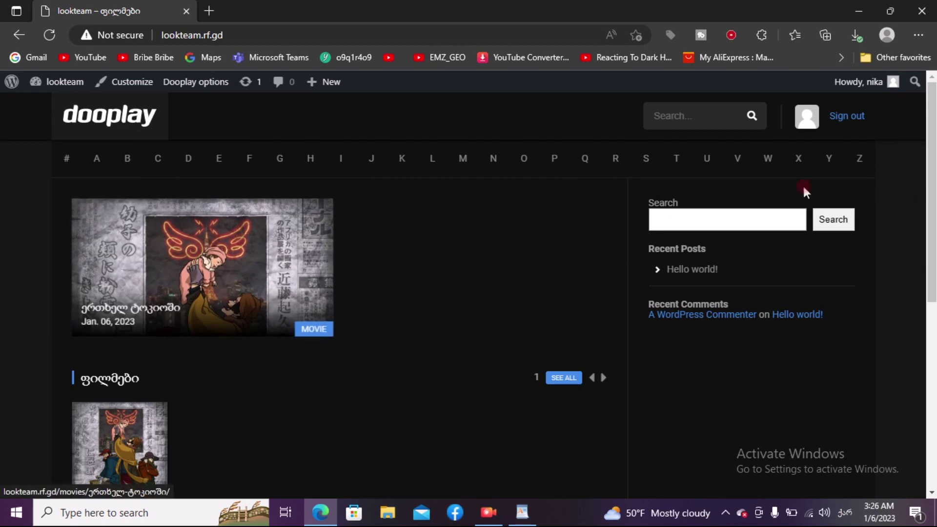
Go to the WordPress admin and open the Customize settings of the Dooplay theme options.
{"action": "mouse_move", "coordinate": [932, 127]}
{"action": "left_mouse_down"}
{"action": "mouse_move", "coordinate": [932, 220]}
{"action": "mouse_move", "coordinate": [932, 127]}
{"action": "left_mouse_up"}
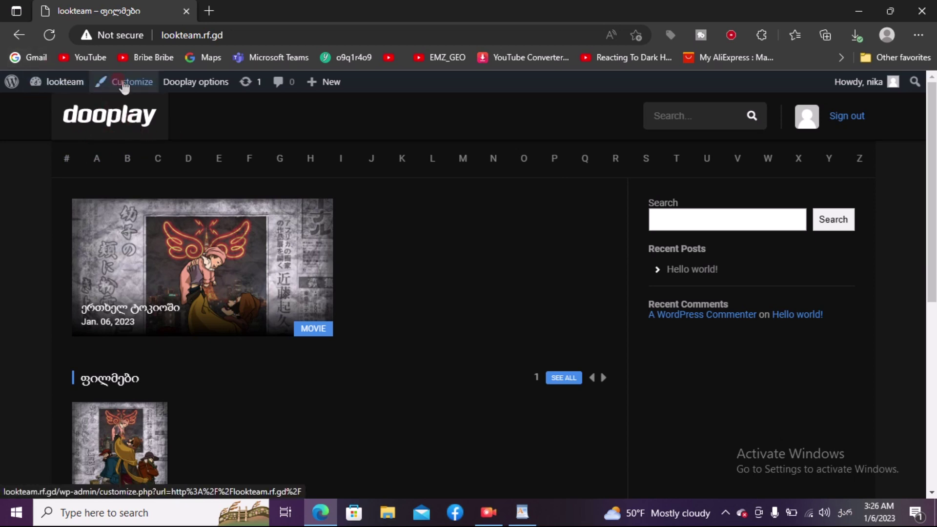
{"action": "left_click", "coordinate": [15, 83]}
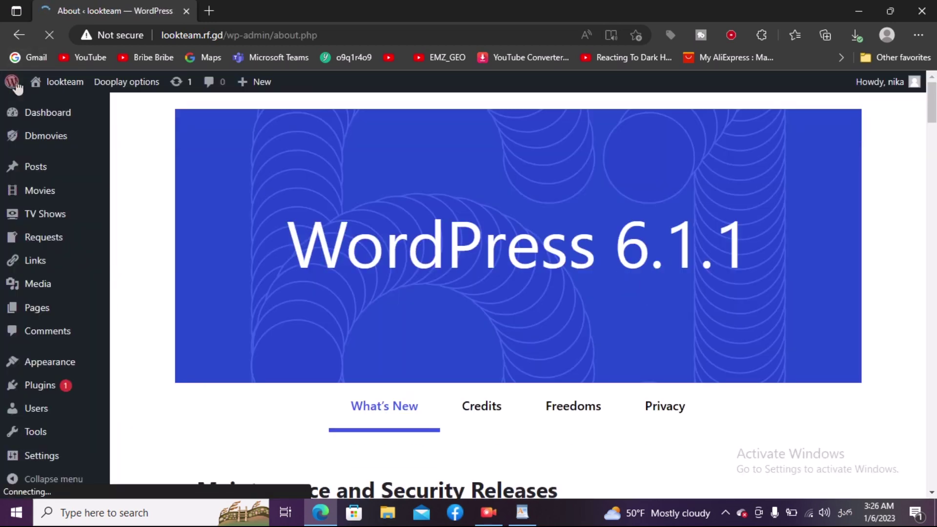
{"action": "mouse_move", "coordinate": [42, 225]}
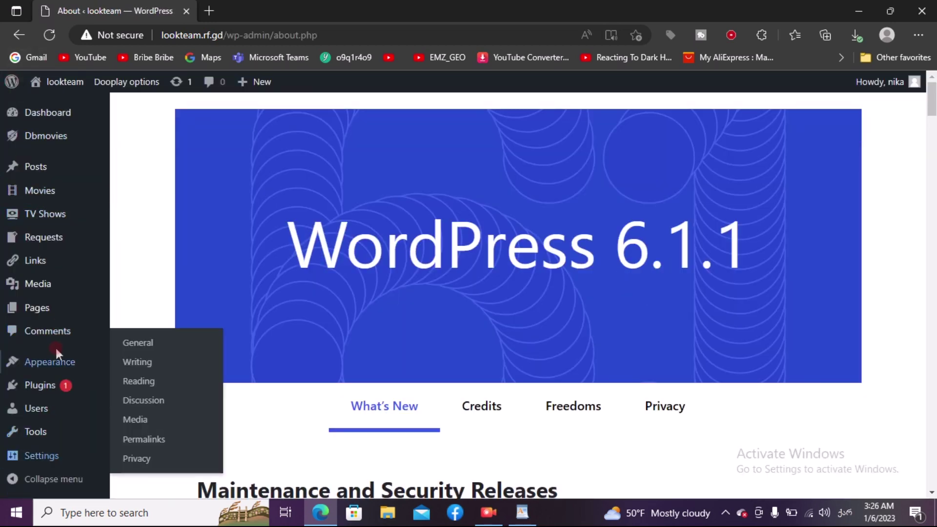
{"action": "mouse_move", "coordinate": [49, 362]}
{"action": "left_click", "coordinate": [156, 439]}
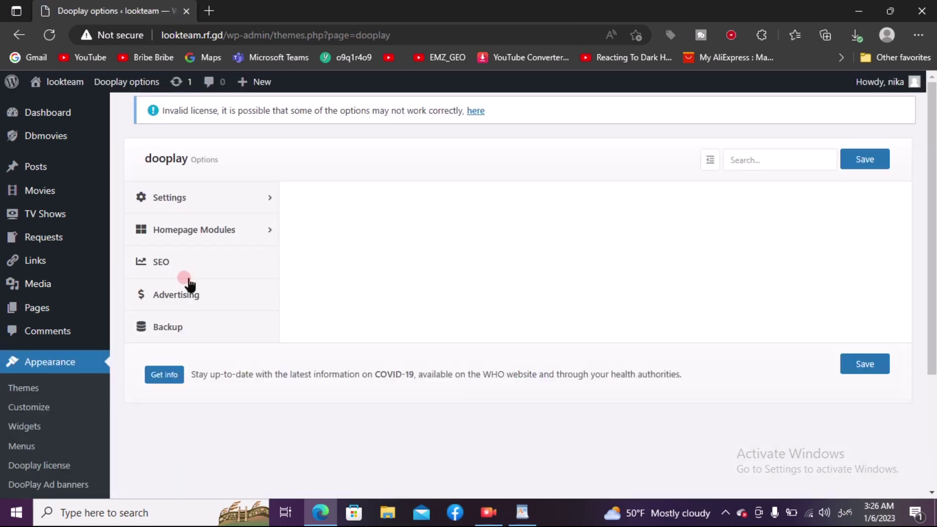
{"action": "left_click", "coordinate": [194, 198]}
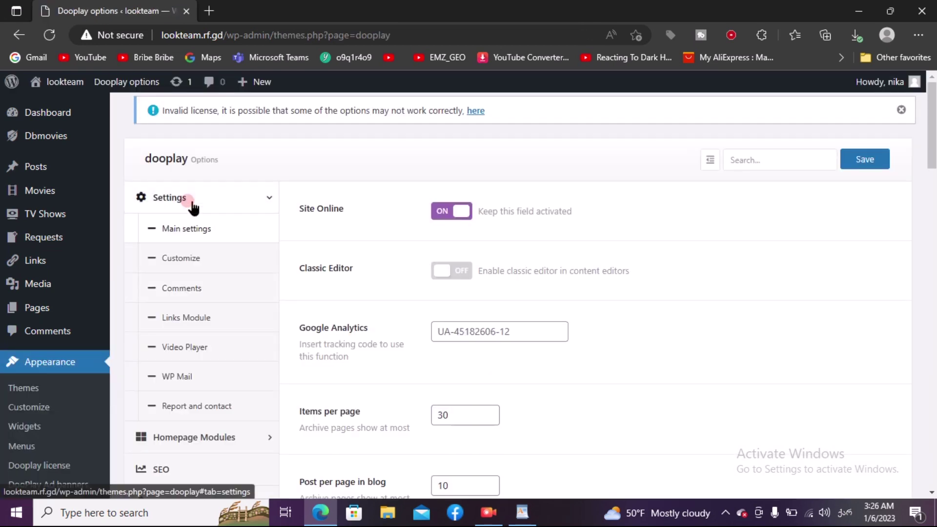
{"action": "left_click", "coordinate": [198, 260]}
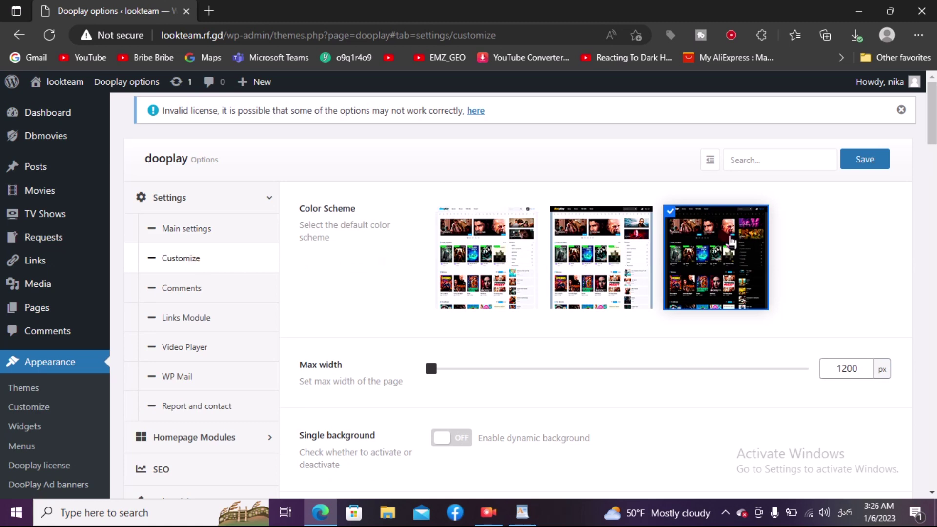
{"action": "left_click", "coordinate": [932, 304]}
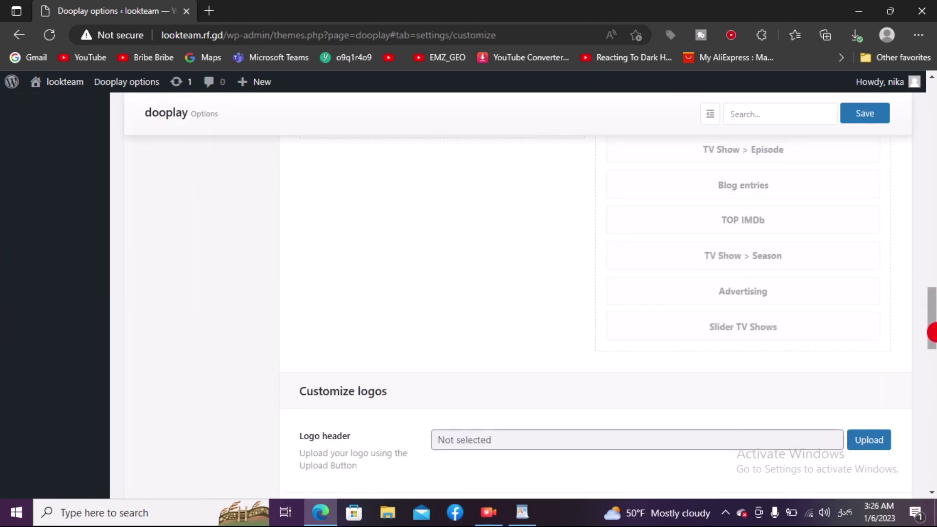
{"action": "left_click_drag", "start_coordinate": [933, 304], "coordinate": [932, 354]}
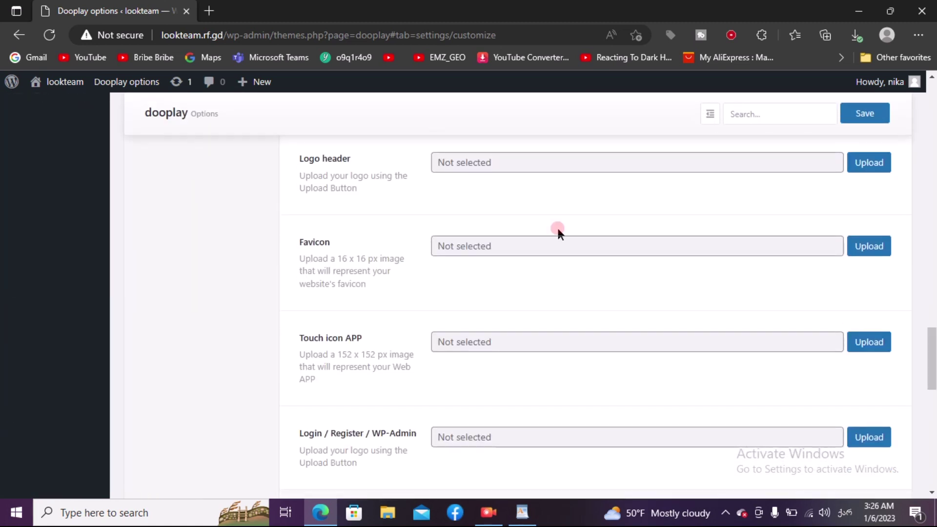
{"action": "left_click", "coordinate": [532, 161]}
{"action": "left_click", "coordinate": [862, 167]}
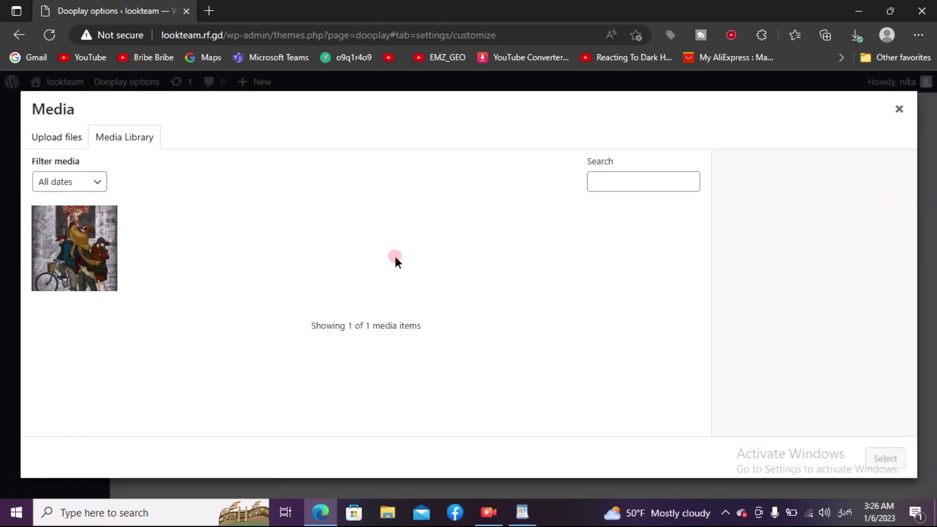
{"action": "left_click", "coordinate": [61, 137]}
{"action": "left_click", "coordinate": [458, 306]}
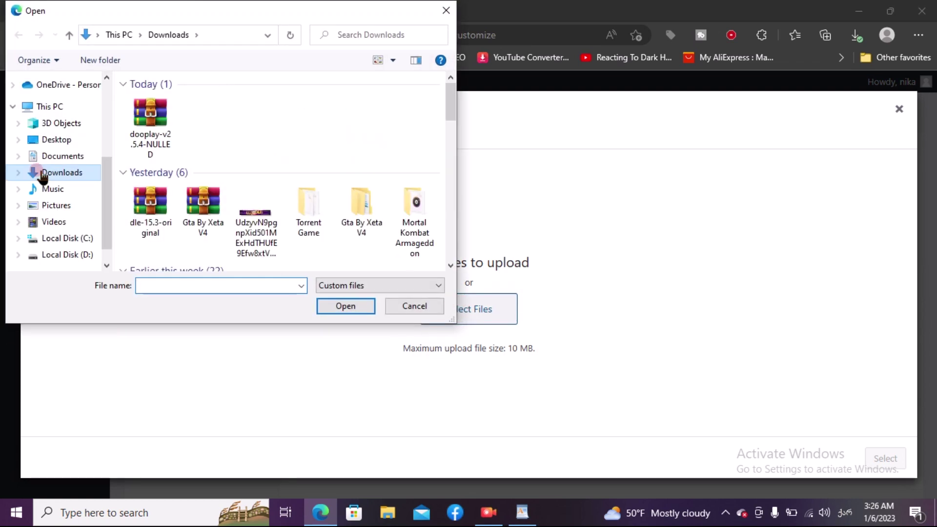
{"action": "left_click", "coordinate": [450, 221]}
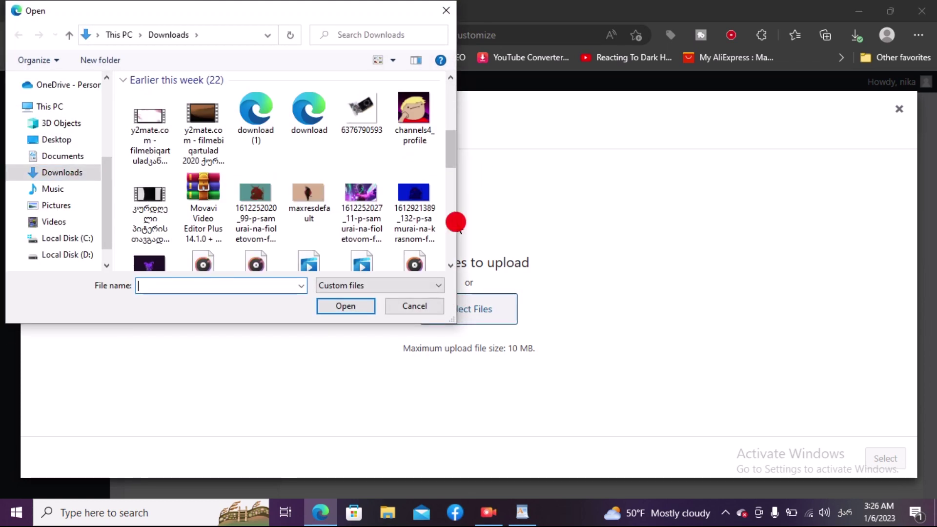
{"action": "scroll", "coordinate": [371, 161], "scroll_direction": "down", "scroll_amount": 5}
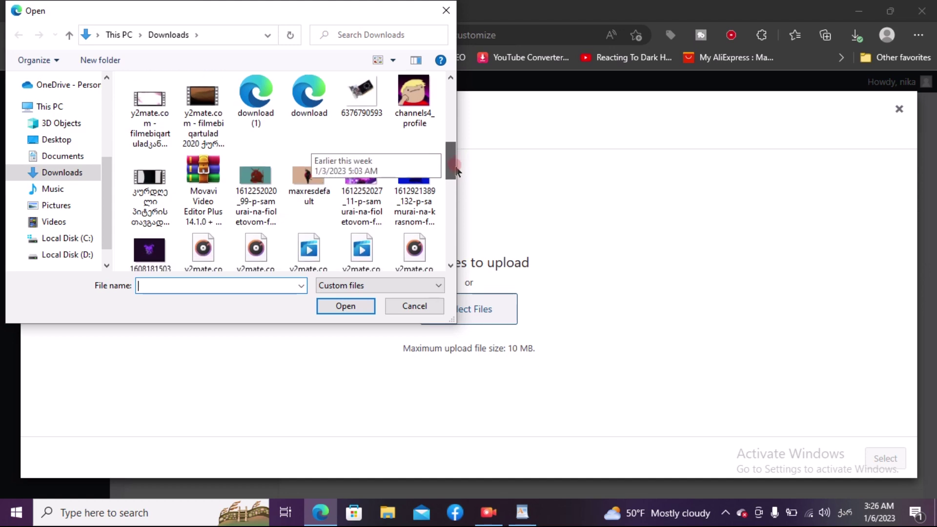
{"action": "left_click", "coordinate": [200, 142]}
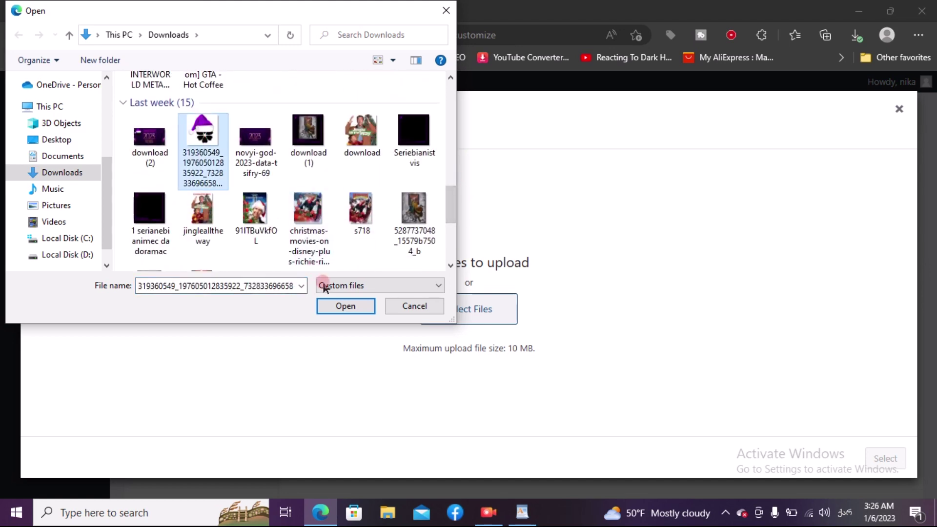
{"action": "left_click", "coordinate": [345, 307]}
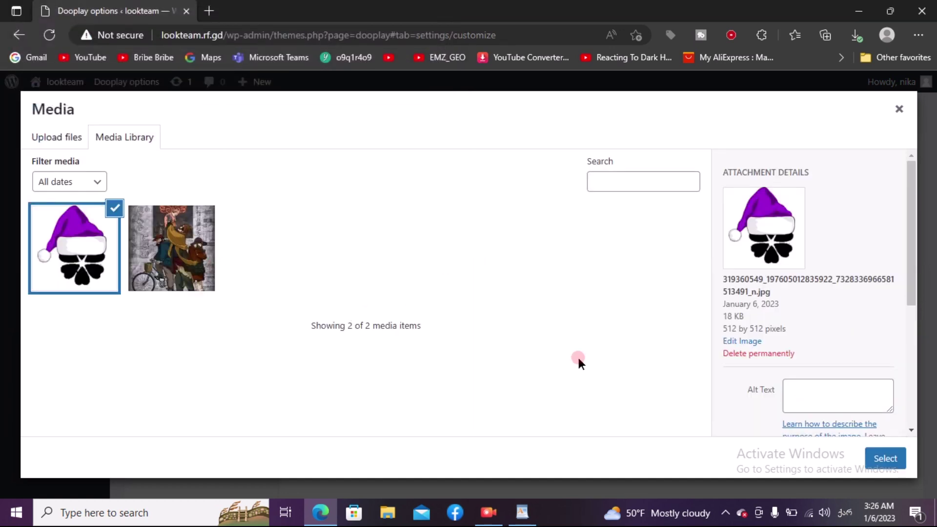
{"action": "left_click", "coordinate": [883, 457]}
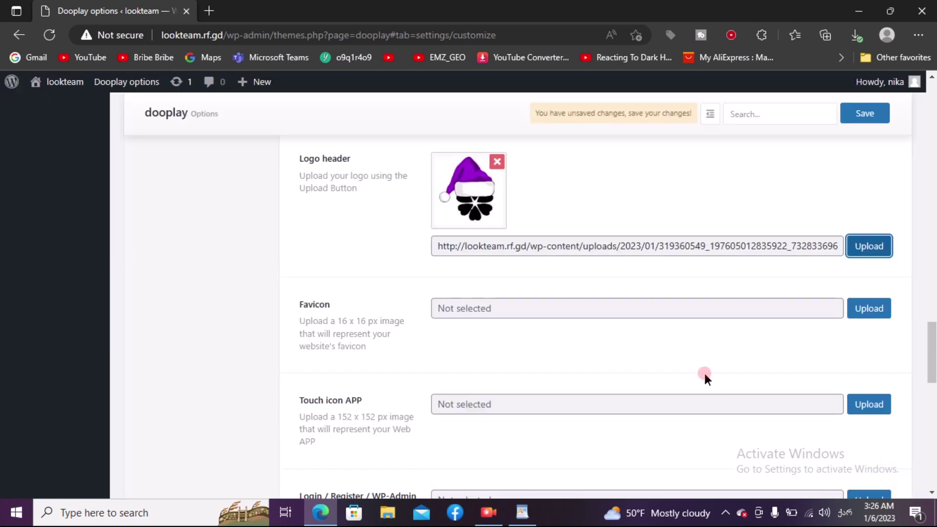
Set the favicon to the purple Santa-hat image from the media library.
{"action": "mouse_move", "coordinate": [932, 361]}
{"action": "left_mouse_down"}
{"action": "mouse_move", "coordinate": [933, 385]}
{"action": "mouse_move", "coordinate": [932, 364]}
{"action": "left_mouse_up"}
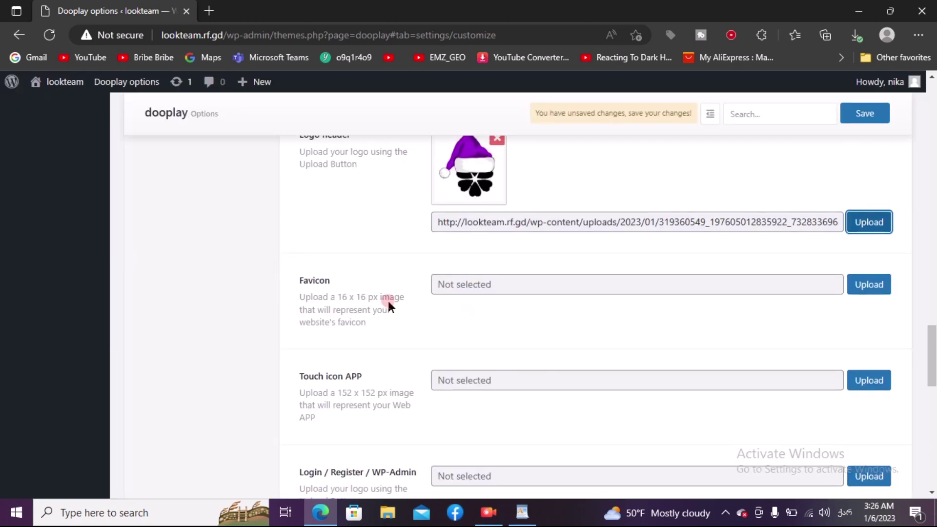
{"action": "left_click", "coordinate": [867, 285]}
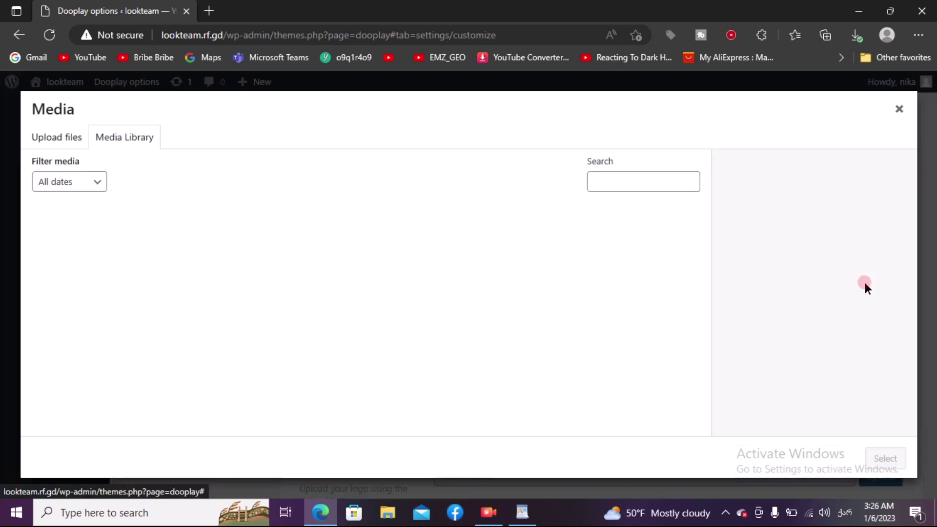
{"action": "left_click", "coordinate": [89, 230]}
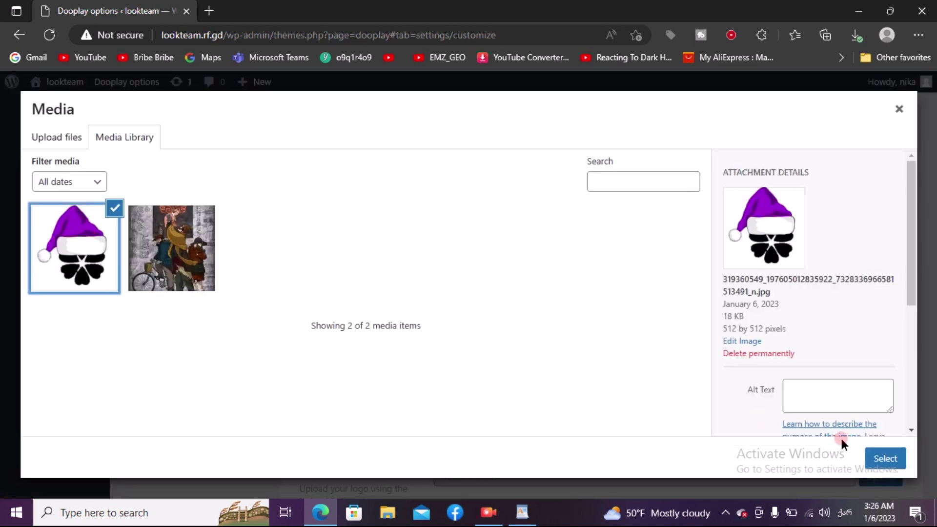
{"action": "left_click", "coordinate": [878, 459]}
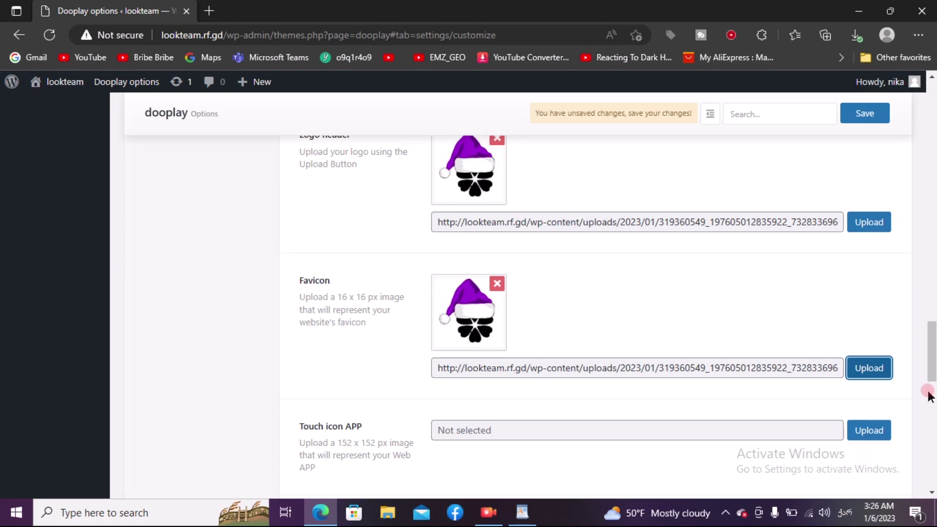
Set the Login / Register / WP-Admin logo to the purple Santa-hat image from the media library, and save the theme options.
{"action": "left_click_drag", "start_coordinate": [931, 348], "coordinate": [933, 387]}
{"action": "left_click", "coordinate": [868, 247]}
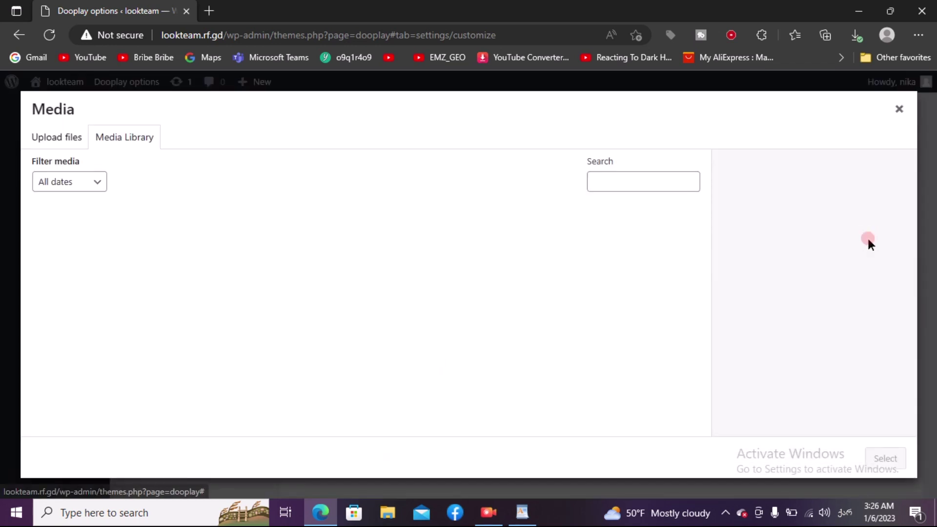
{"action": "left_click", "coordinate": [55, 244]}
{"action": "left_click", "coordinate": [867, 459]}
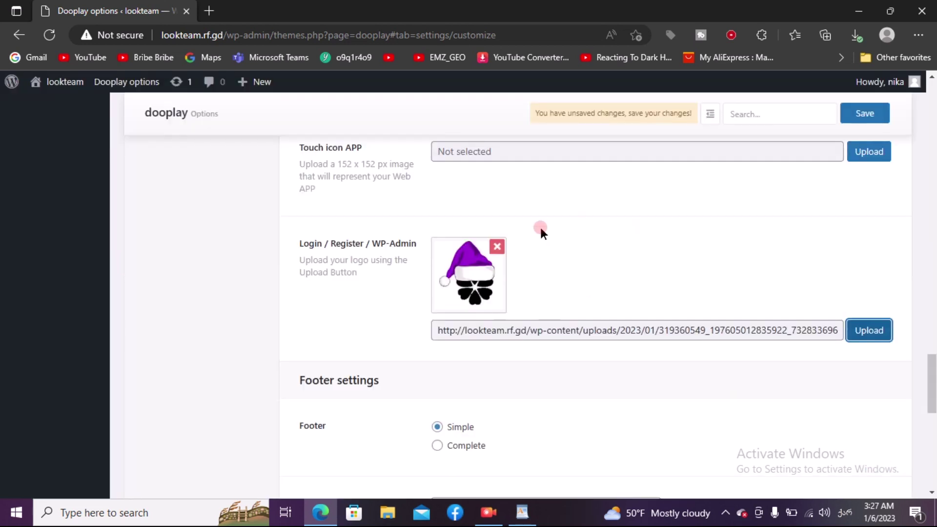
{"action": "left_click", "coordinate": [856, 116]}
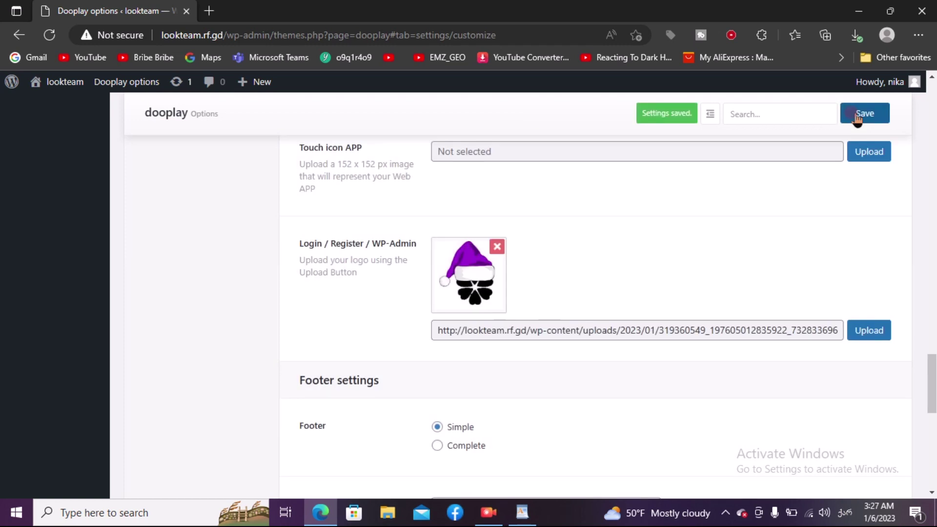
{"action": "mouse_move", "coordinate": [51, 87]}
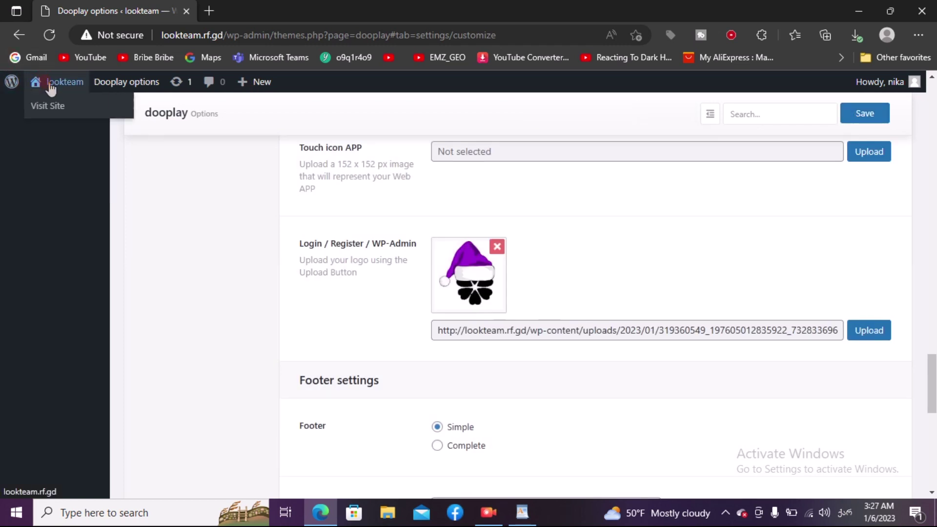